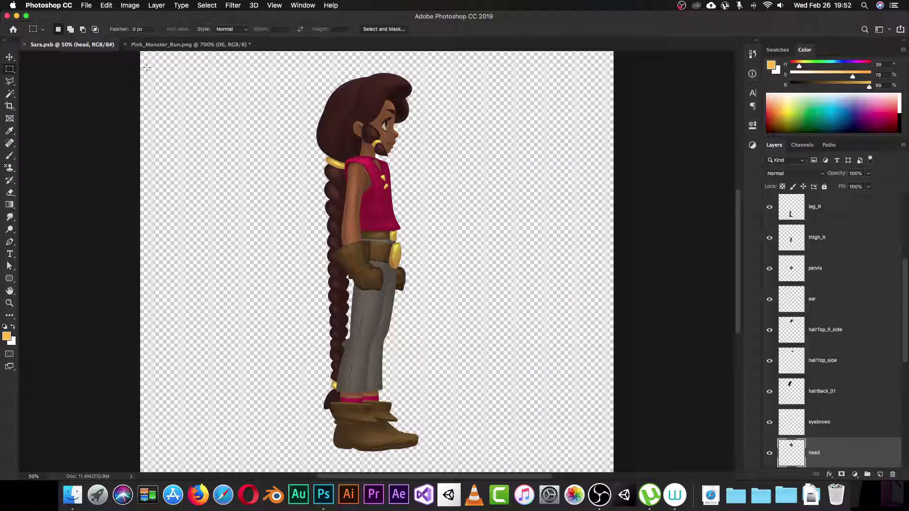
Compare the Sara.psb character with the Pink_Monster_Run.png sprite sheet and examine the sheet's running poses.
left_click(204, 45)
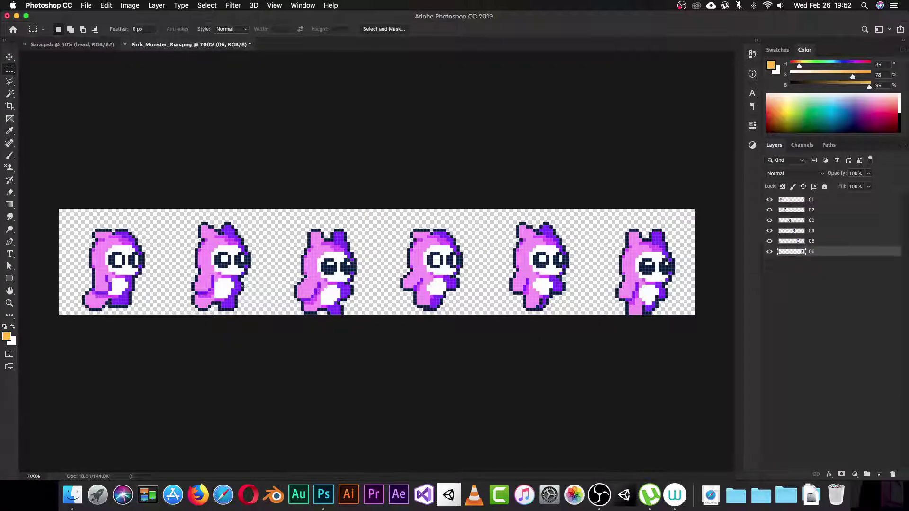
left_click(72, 45)
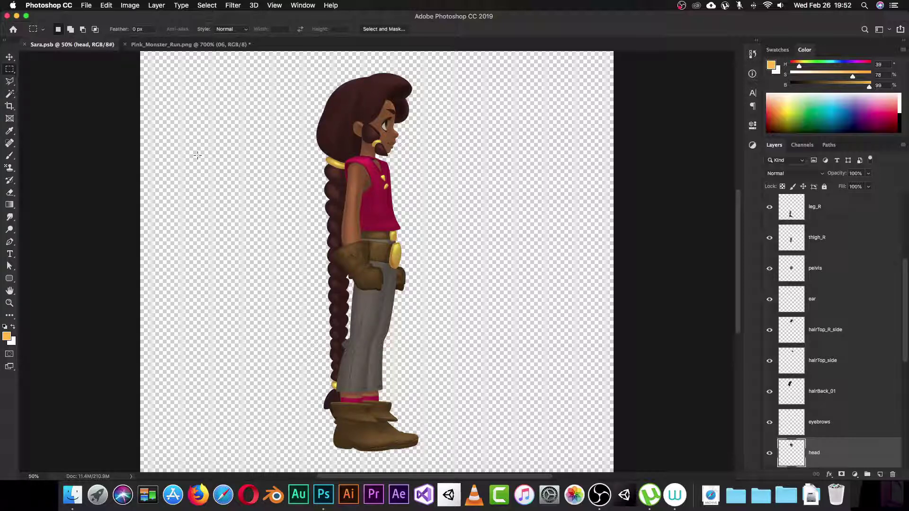
left_click(192, 46)
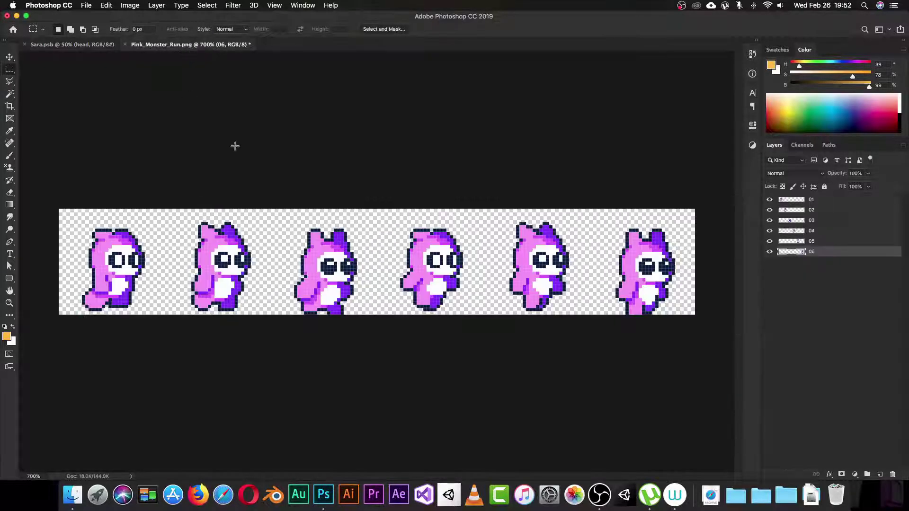
key("v")
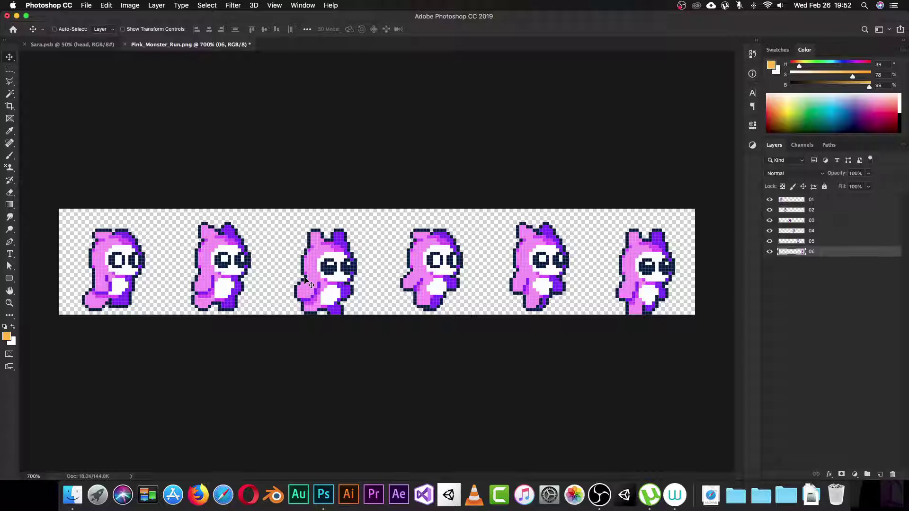
key("super+equal")
key("super+equal")
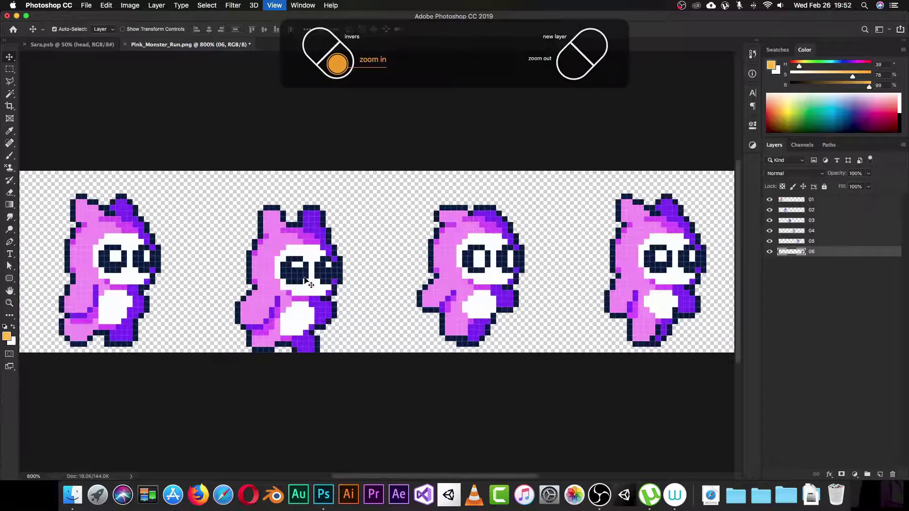
left_click_drag(56, 168, 279, 296)
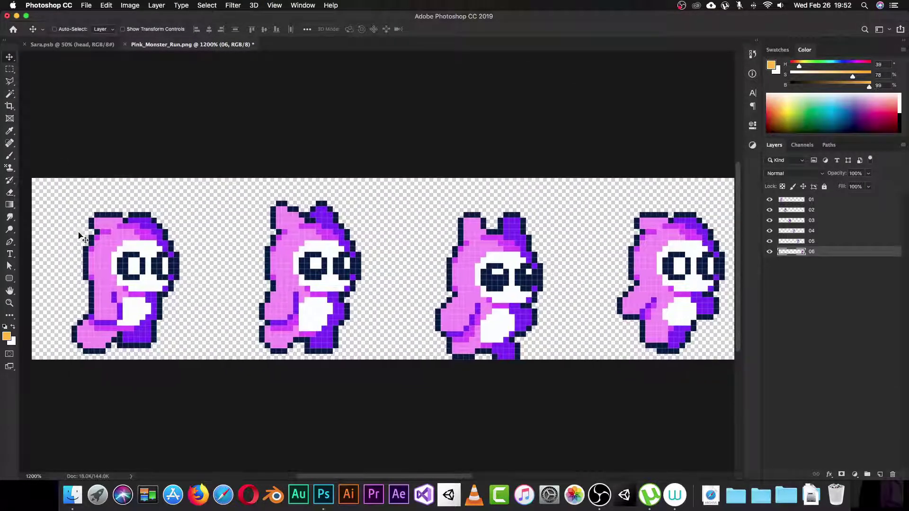
scroll(195, 295, "right", 10)
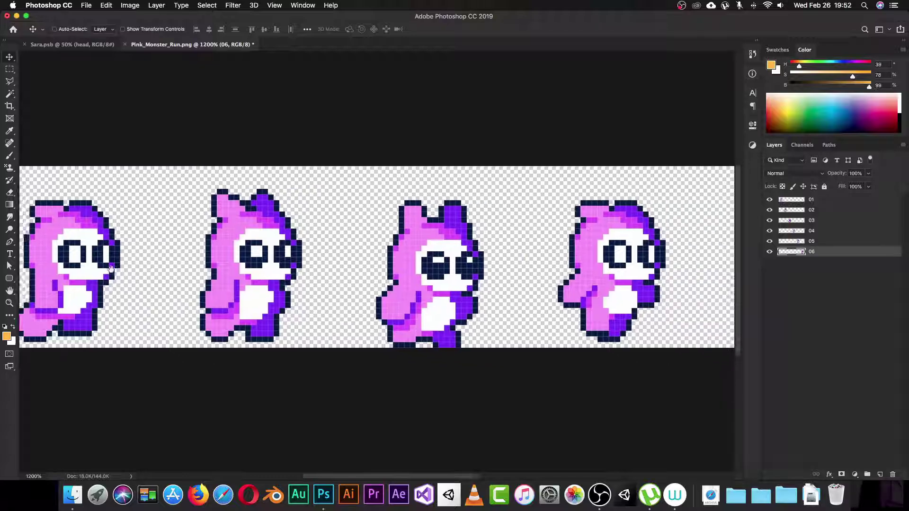
scroll(296, 273, "right", 8)
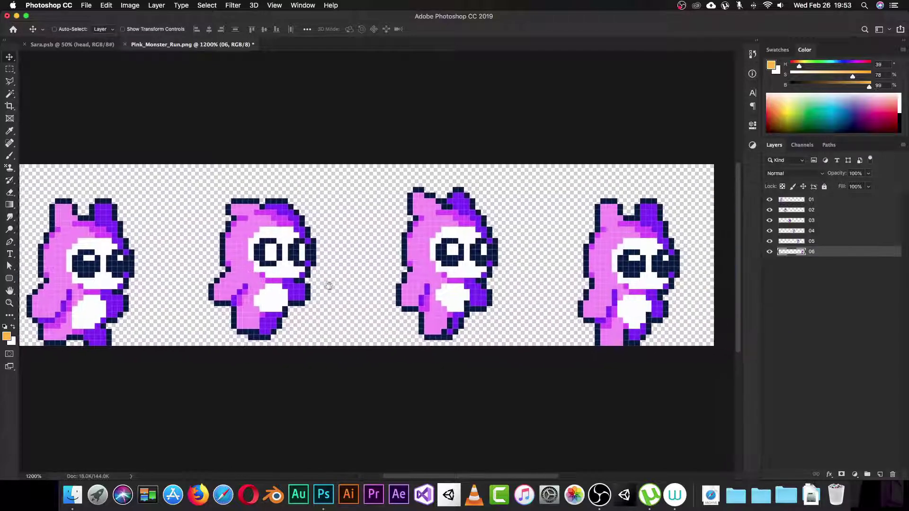
scroll(389, 283, "left", 6)
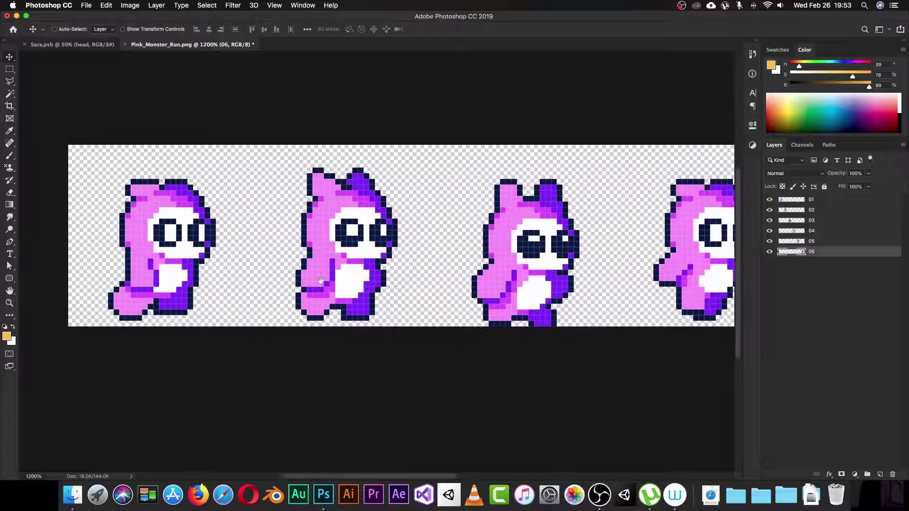
key("super+minus")
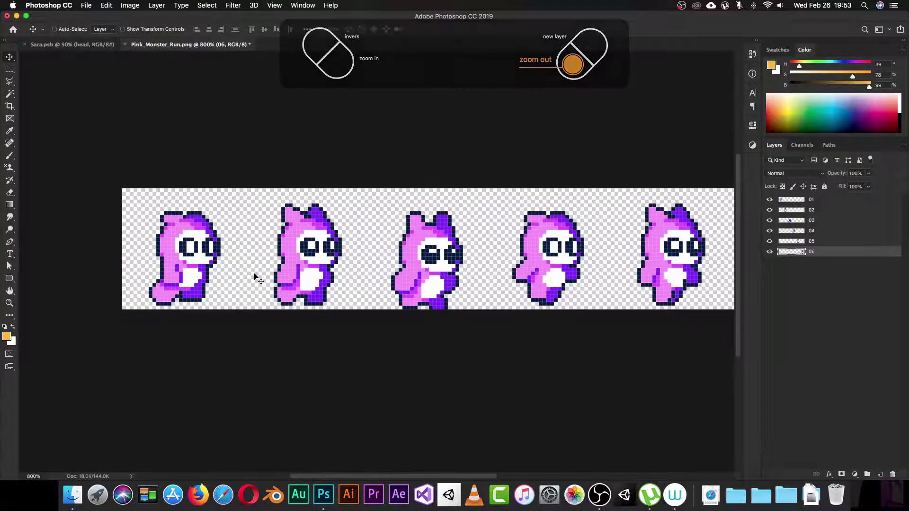
scroll(443, 244, "right", 5)
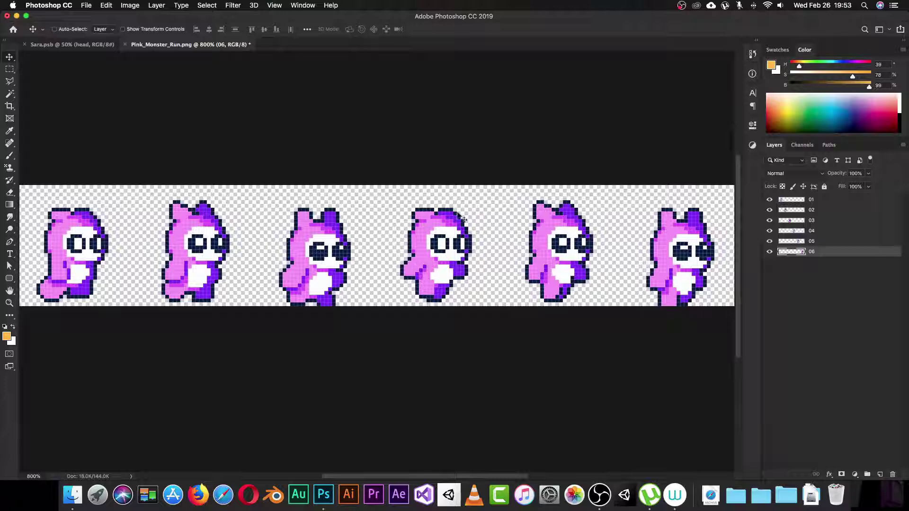
key("super+minus")
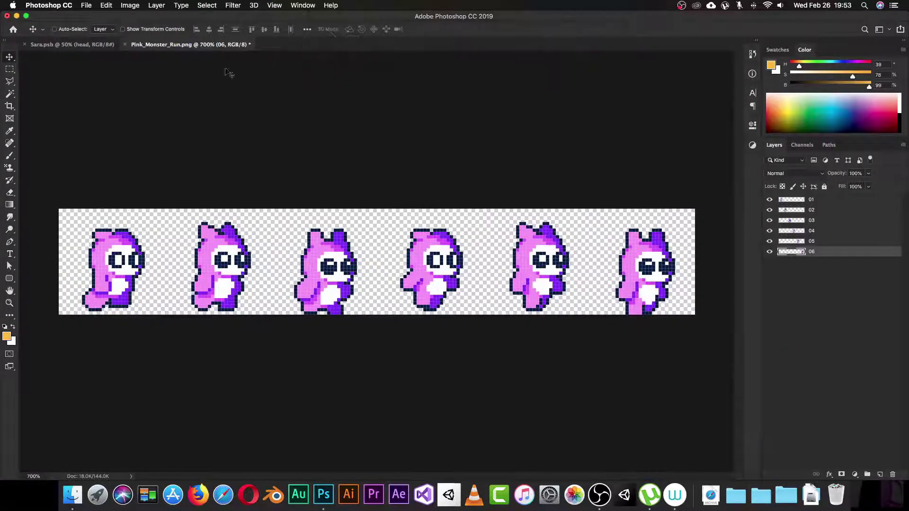
Show the Timeline and create a frame animation for the pink monster sprite sheet.
left_click(301, 5)
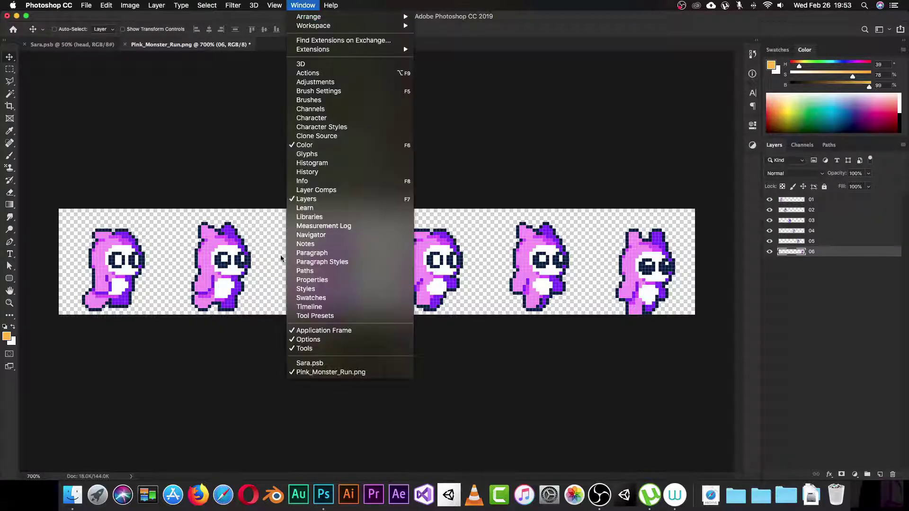
left_click(339, 309)
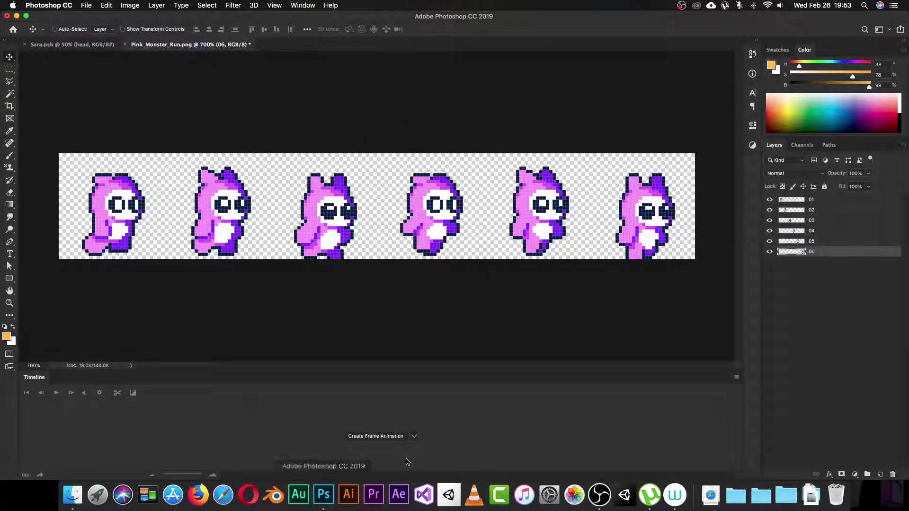
left_click(370, 436)
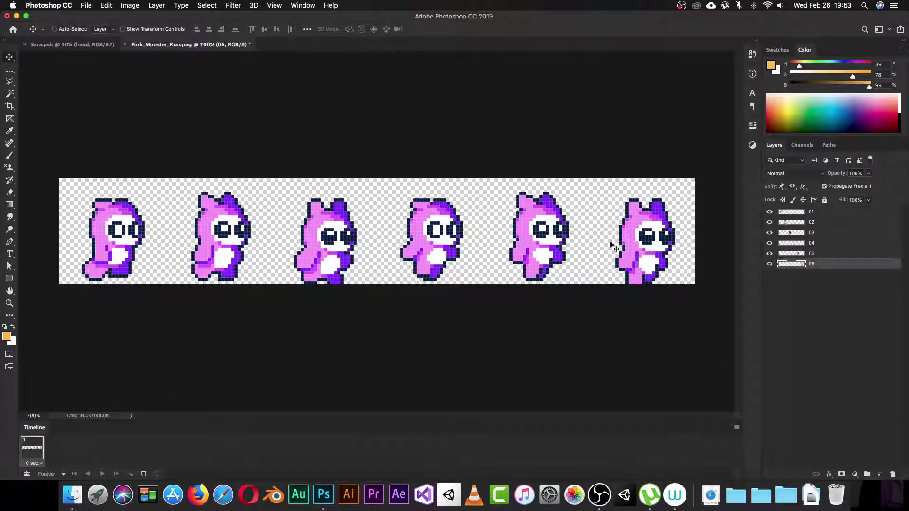
left_click(770, 222)
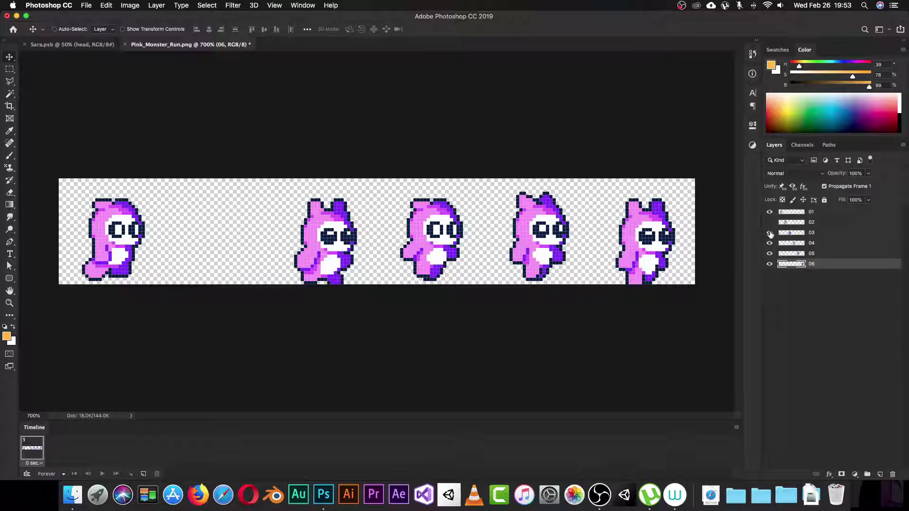
left_click(770, 233)
left_click(770, 253)
left_click(770, 243)
left_click(770, 264)
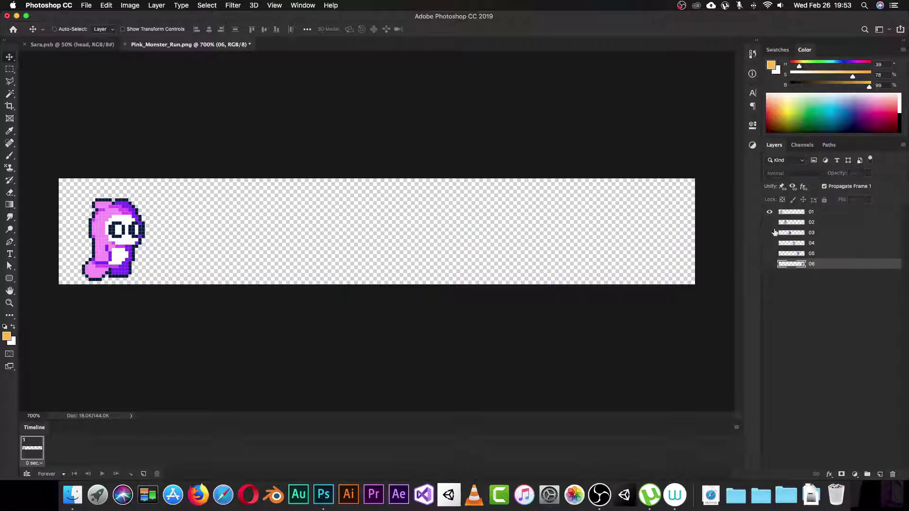
left_click_drag(770, 222, 769, 264)
left_click(770, 253)
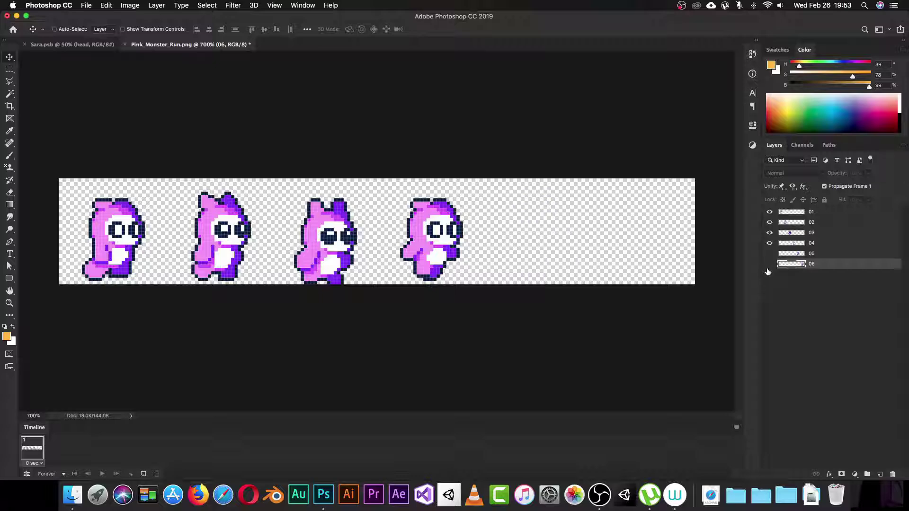
left_click(769, 263)
left_click(770, 254)
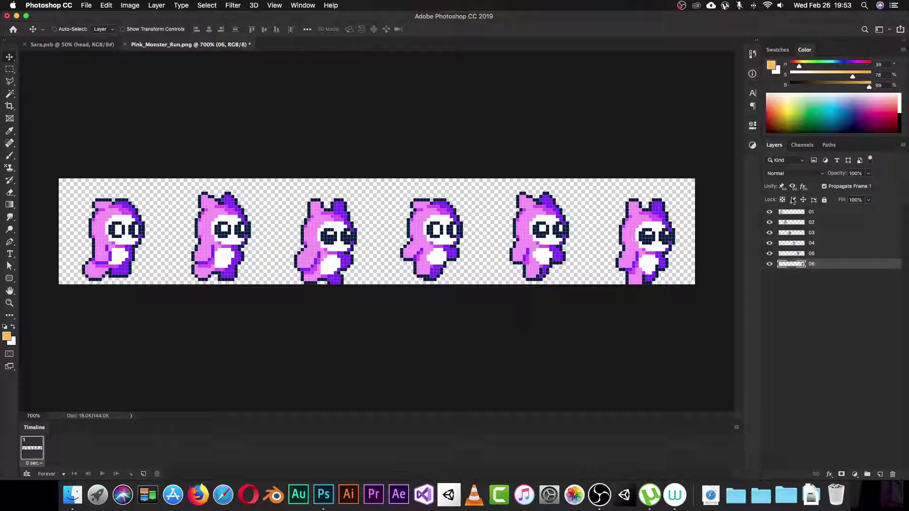
Select layers 01 through 06 and align their horizontal centers so the poses overlap.
left_click(806, 215)
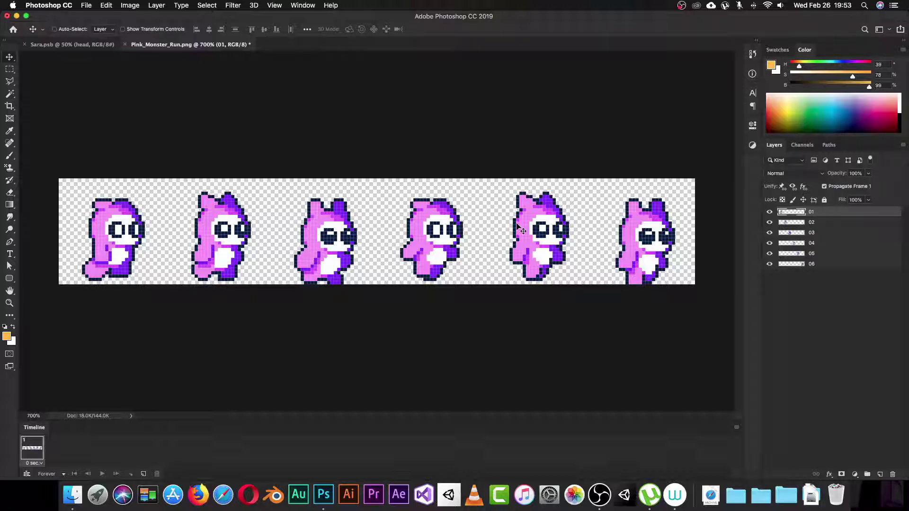
left_click(823, 264, "shift")
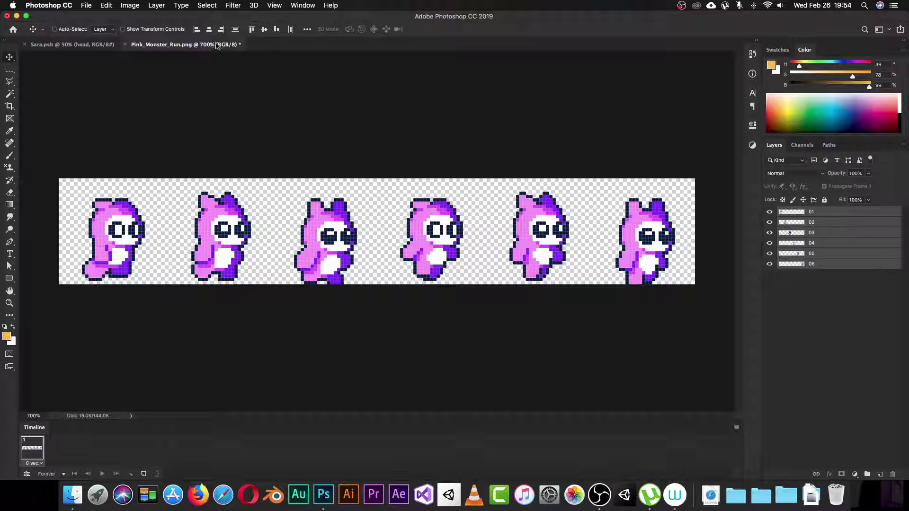
left_click(209, 28)
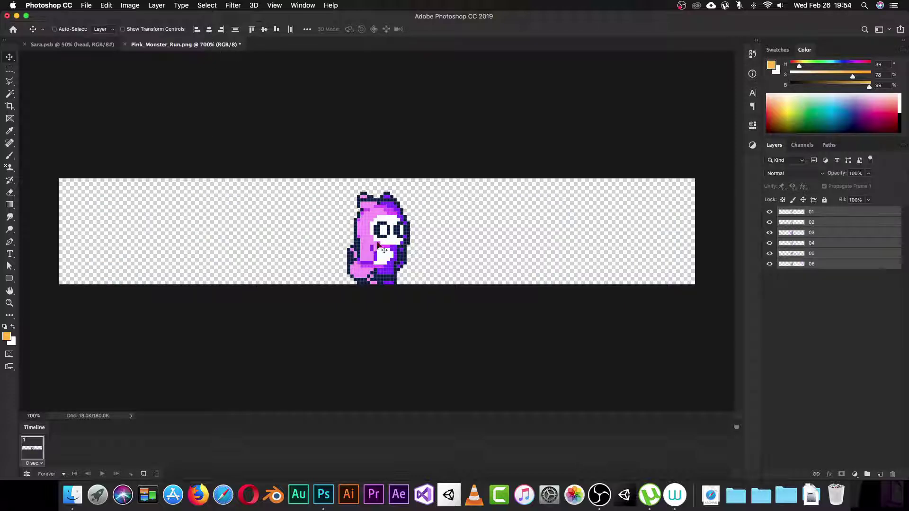
Select layer 01 and hide layers 02 through 06 so the first frame shows only the first pose.
left_click(812, 213)
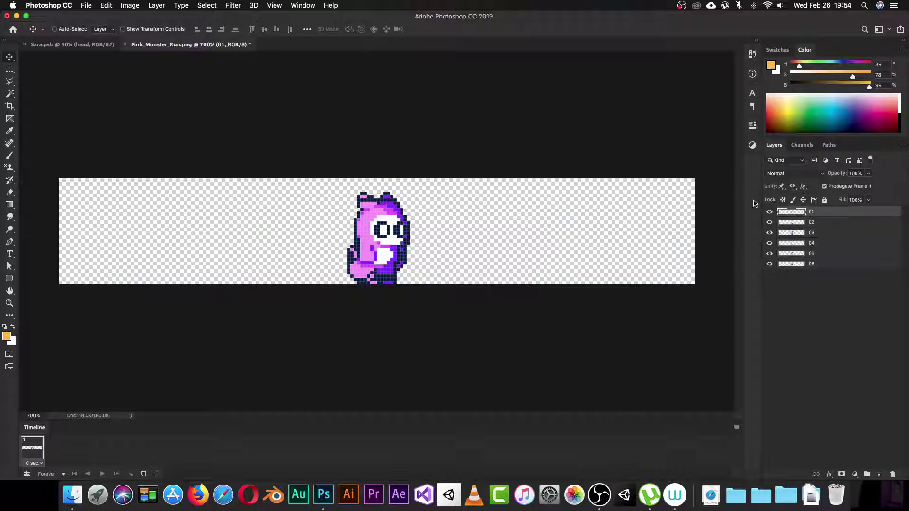
key("super+equal")
key("super+equal")
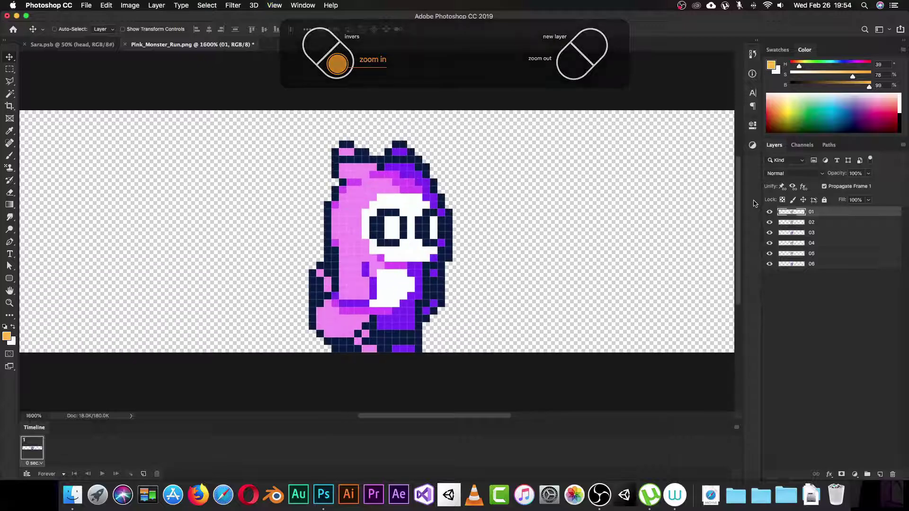
key("super+equal")
key("super+equal")
key("super+equal")
key("super+minus")
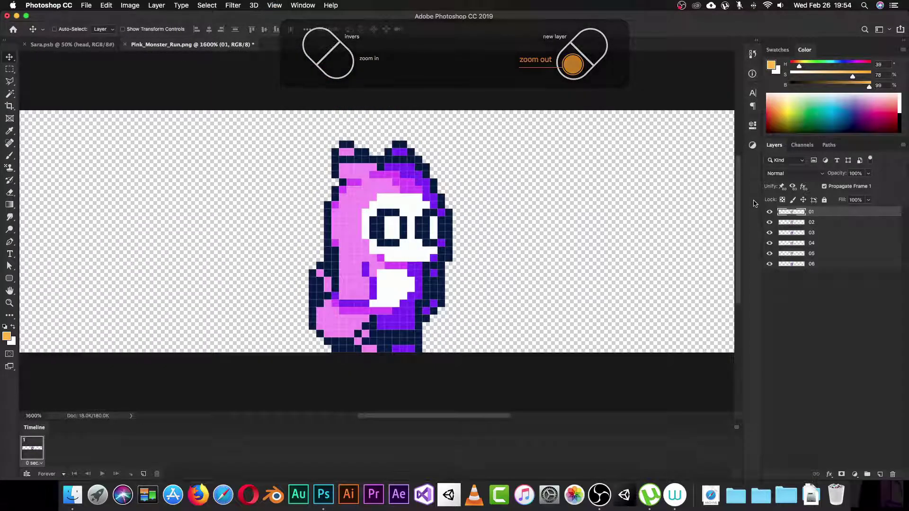
left_click_drag(430, 174, 410, 180)
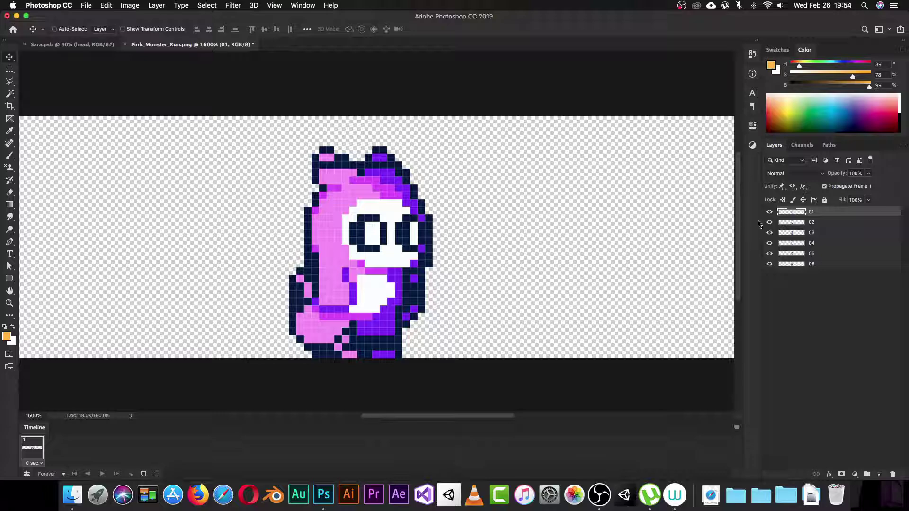
left_click_drag(774, 224, 769, 266)
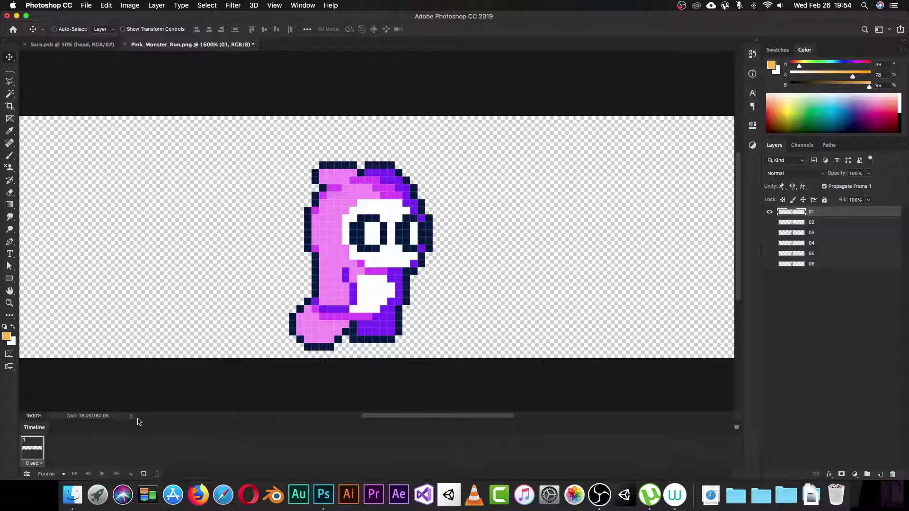
Add a second animation frame, hiding layer 01 and showing layer 02 in it.
scroll(140, 420, "right", 2)
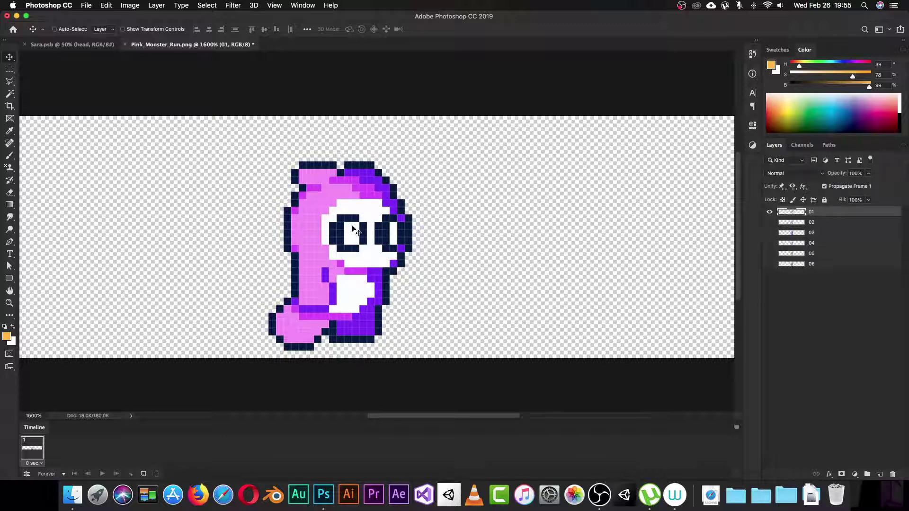
left_click(143, 475)
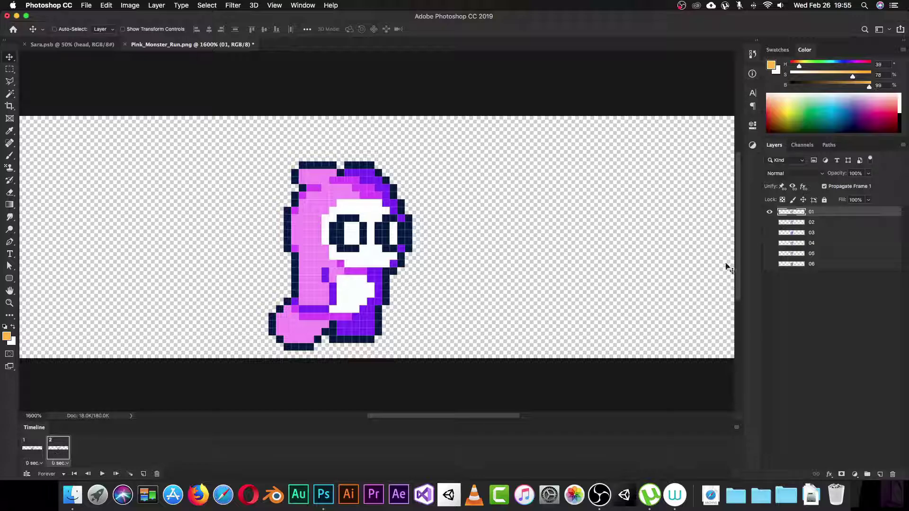
left_click(769, 213)
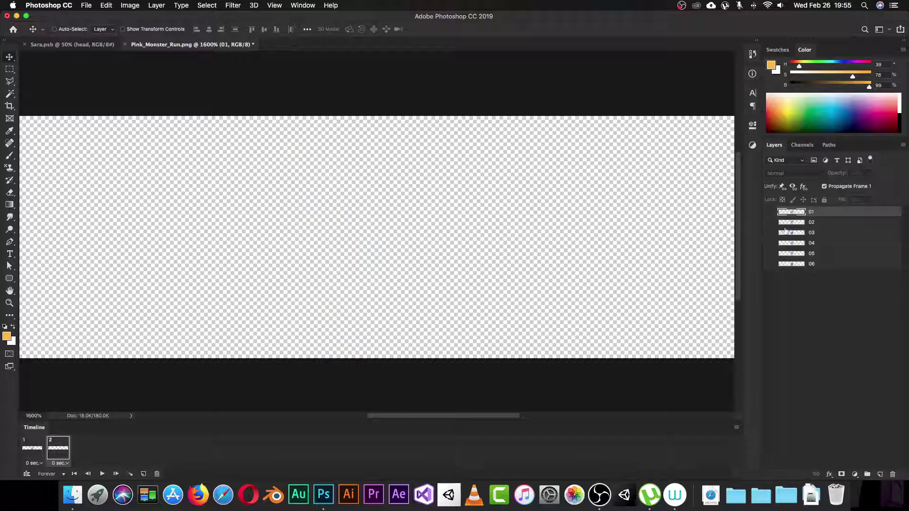
left_click(770, 223)
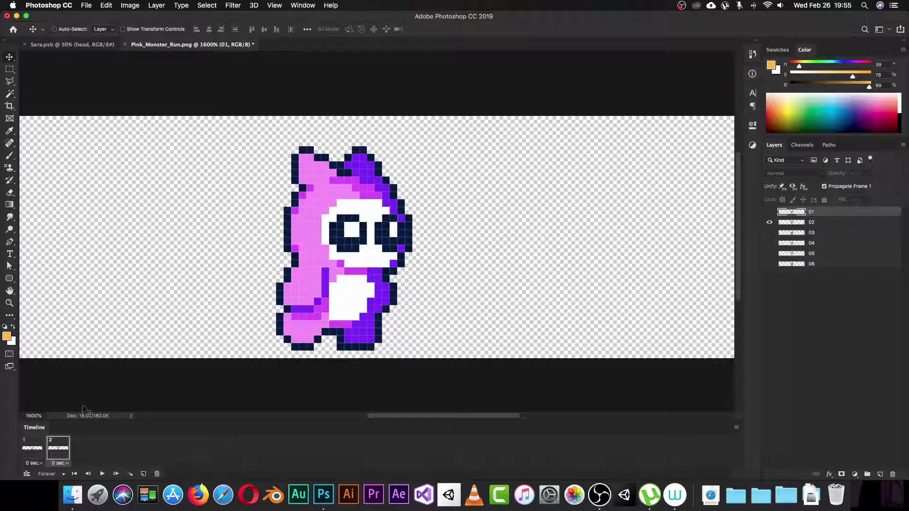
Alternate between animation frames 1 and 2 to compare the two running poses.
left_click(38, 449)
left_click(52, 450)
left_click(40, 451)
left_click(60, 450)
left_click(39, 450)
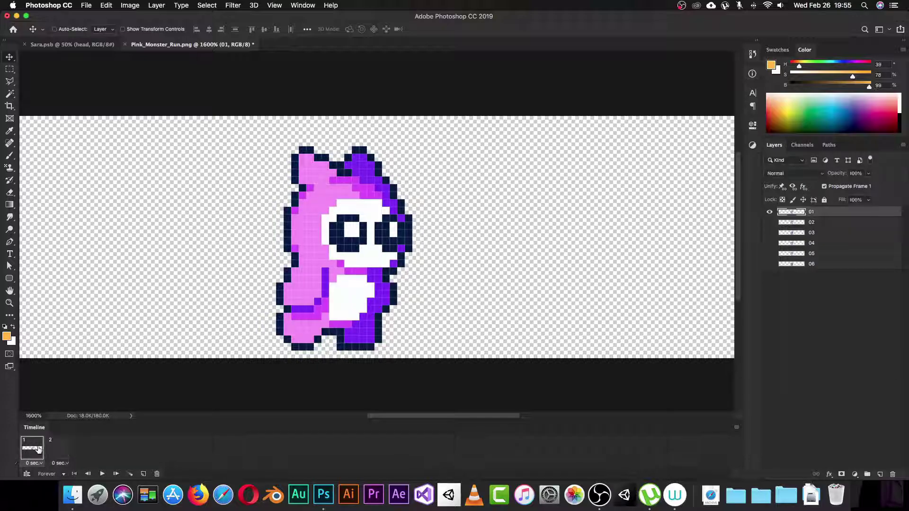
left_click(58, 450)
left_click(40, 450)
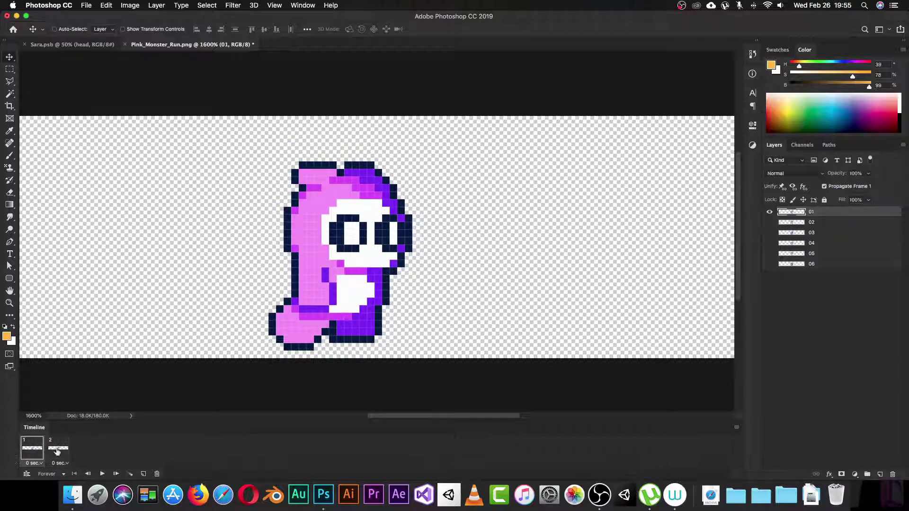
left_click(59, 450)
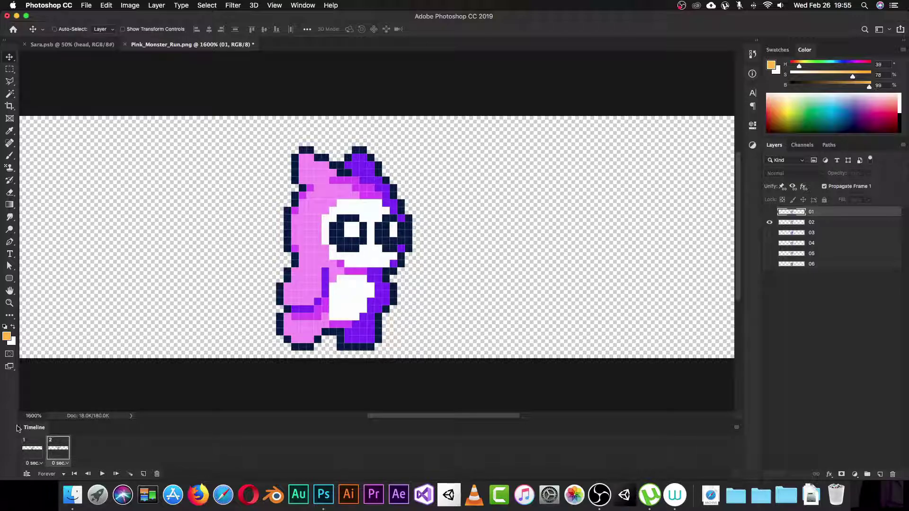
left_click(39, 448)
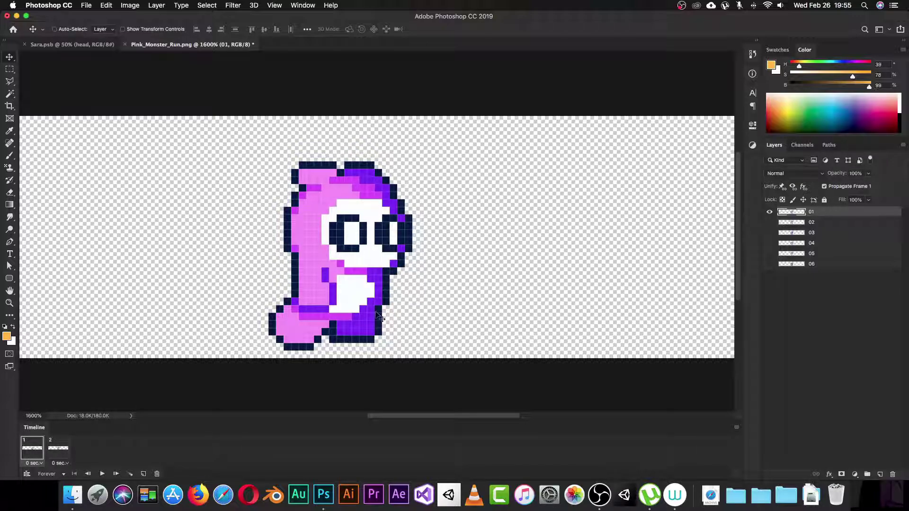
Add a third animation frame after frame 2, hiding layer 02 and showing layer 03 in it.
left_click(58, 448)
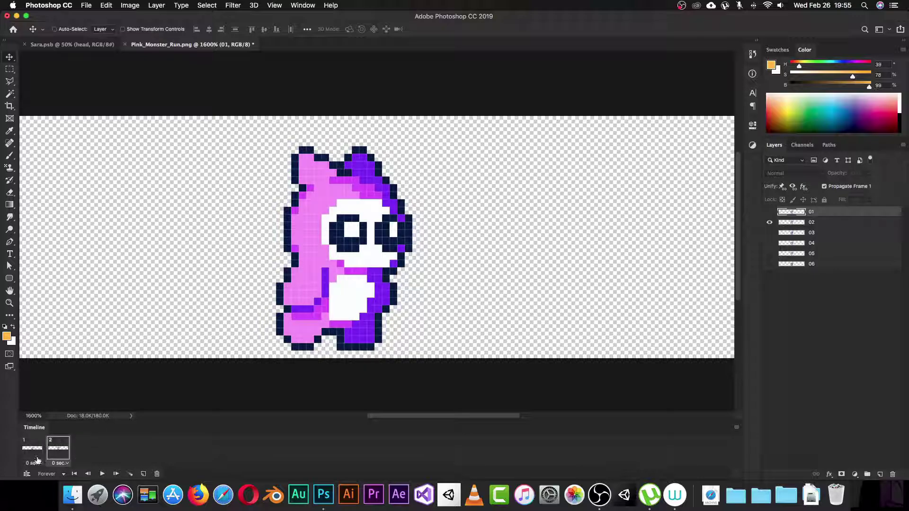
left_click(38, 459)
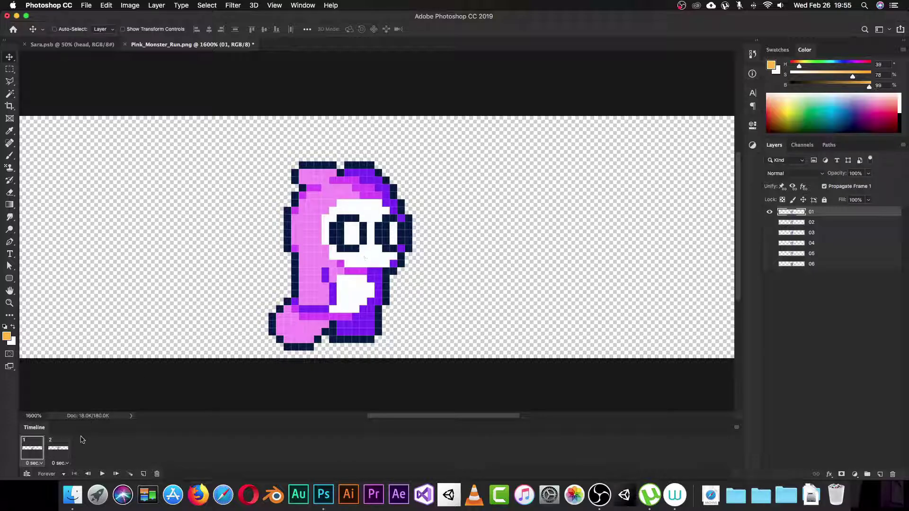
left_click(62, 455)
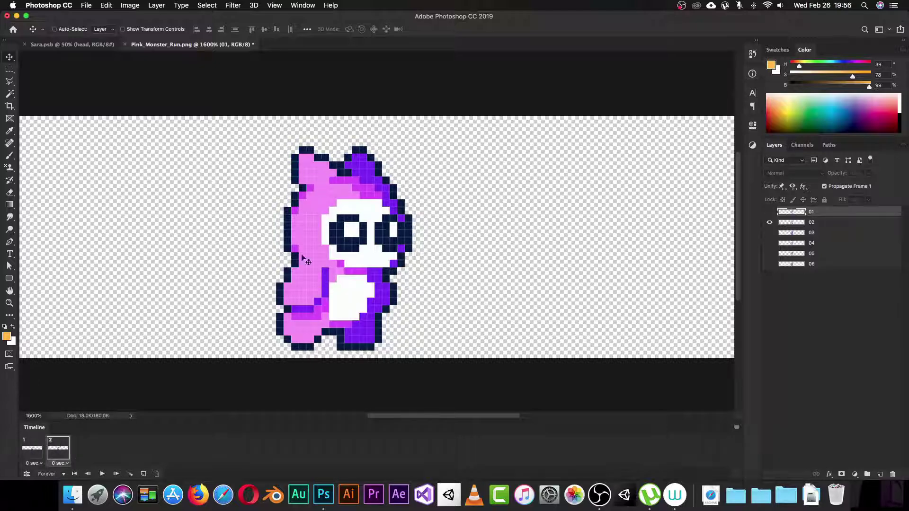
left_click(144, 474)
left_click(770, 222)
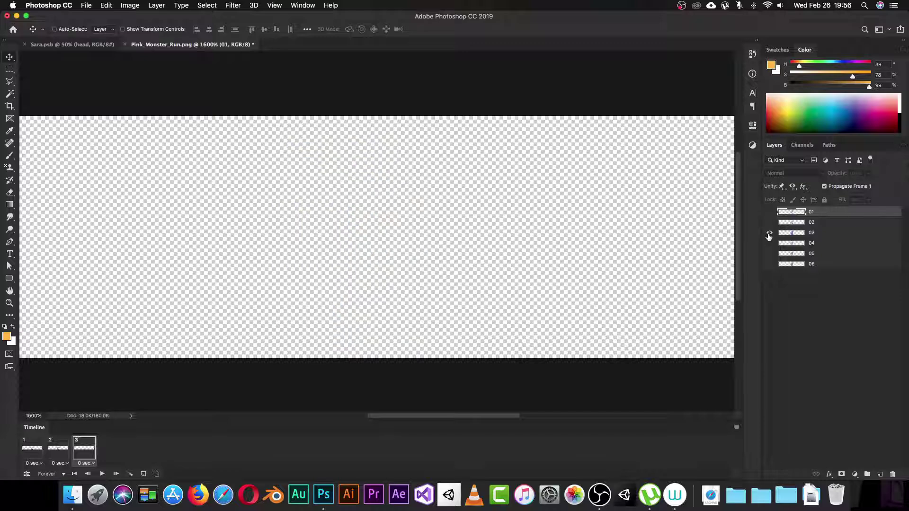
left_click(769, 233)
Add a fourth animation frame showing only layer 04 and a fifth frame showing only layer 05.
left_click(145, 474)
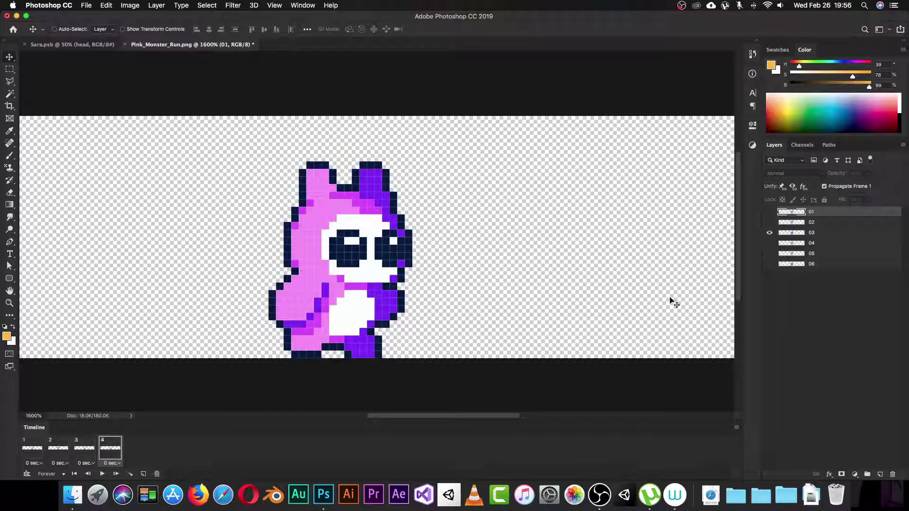
left_click(770, 233)
left_click(770, 242)
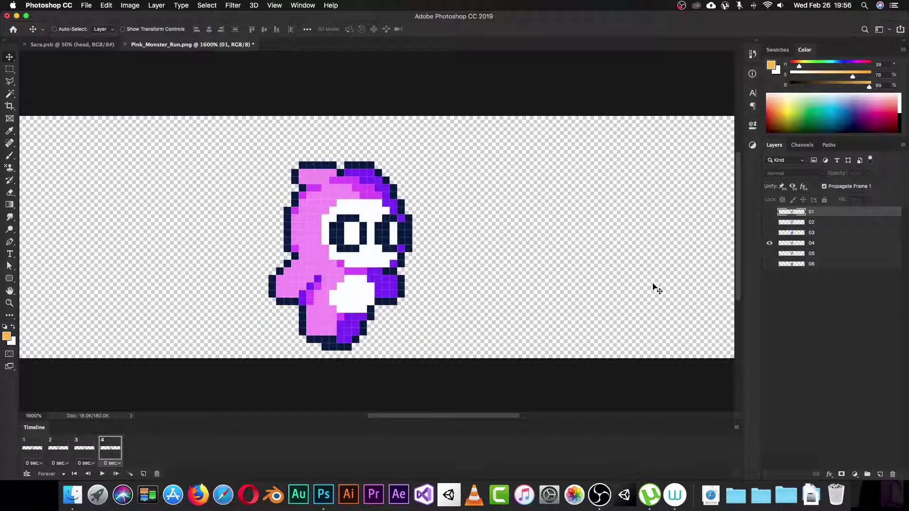
left_click(143, 475)
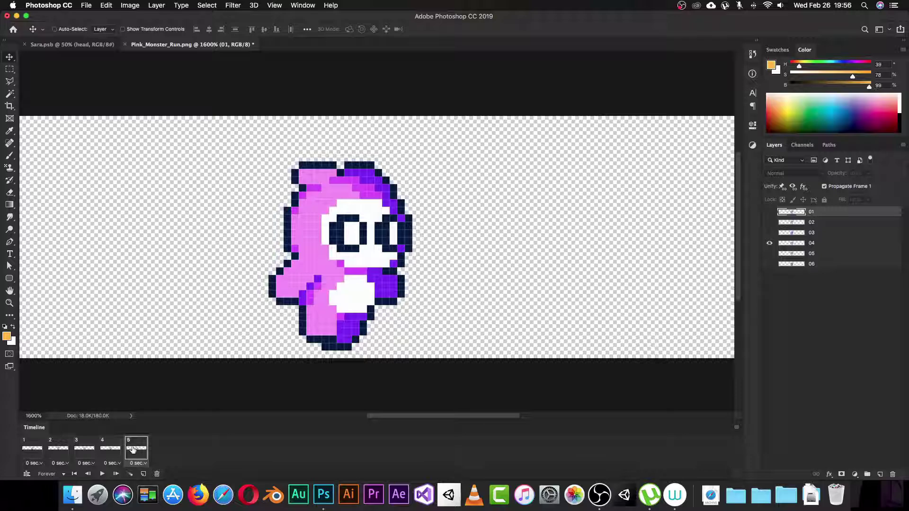
left_click(770, 253)
Add a sixth animation frame, hiding layer 05 and showing layer 06 in it.
left_click(143, 473)
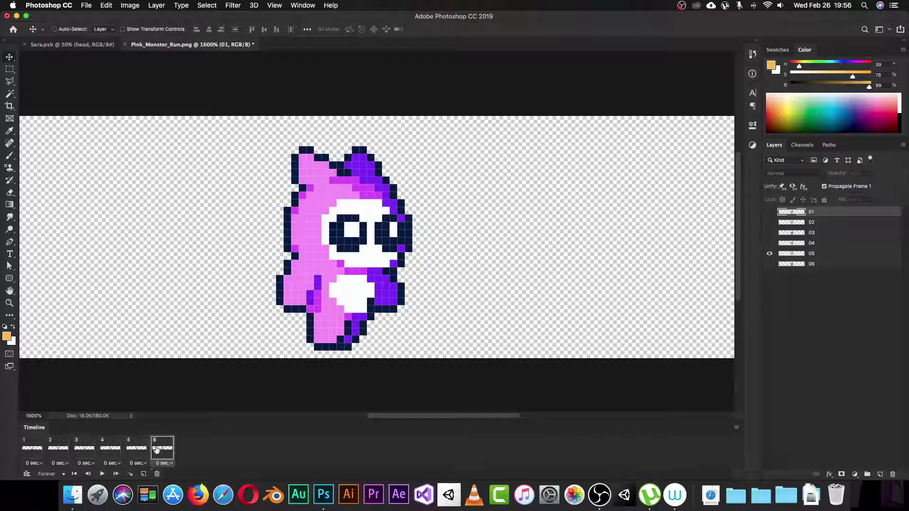
left_click(770, 253)
left_click(769, 264)
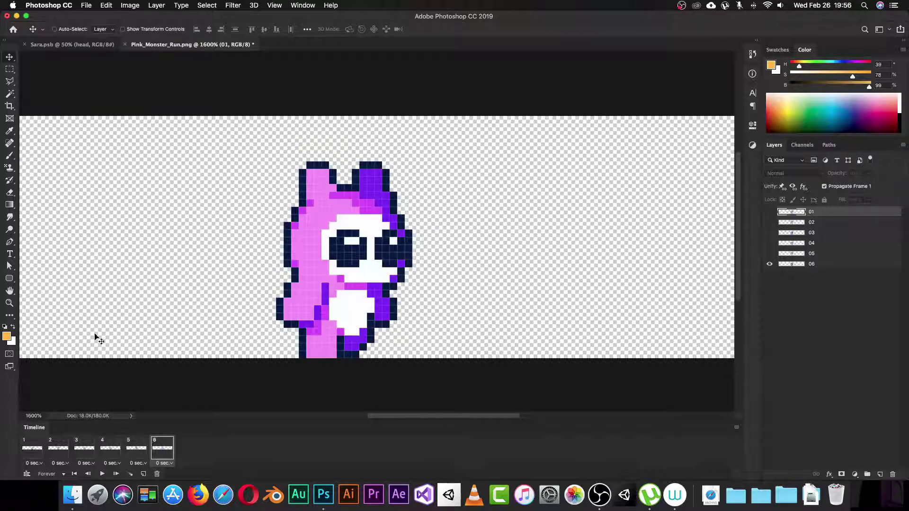
Set the delay of each animation frame from 1 through 6 to 0.1 seconds.
left_click(33, 448)
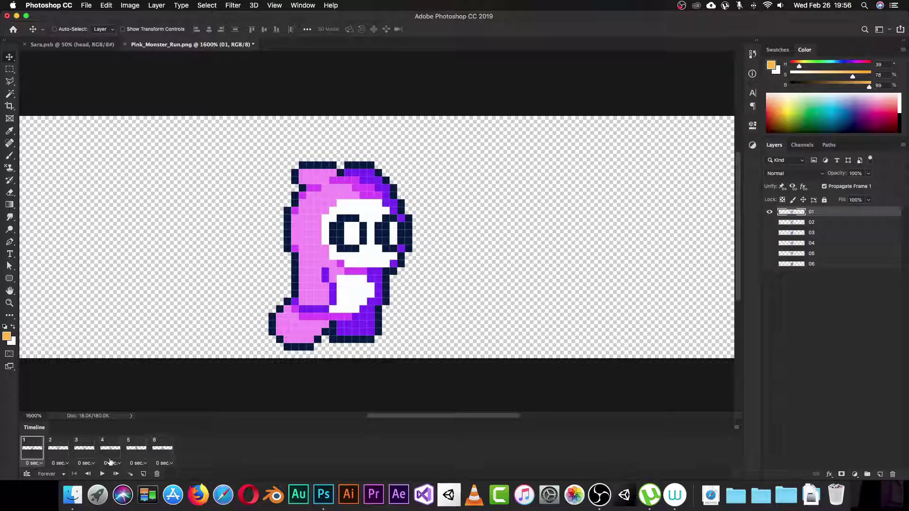
left_click(38, 464)
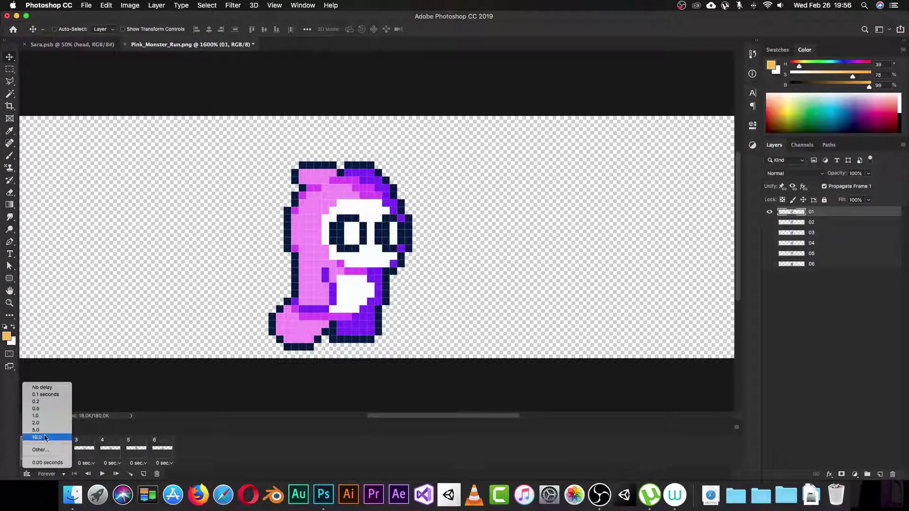
left_click(46, 395)
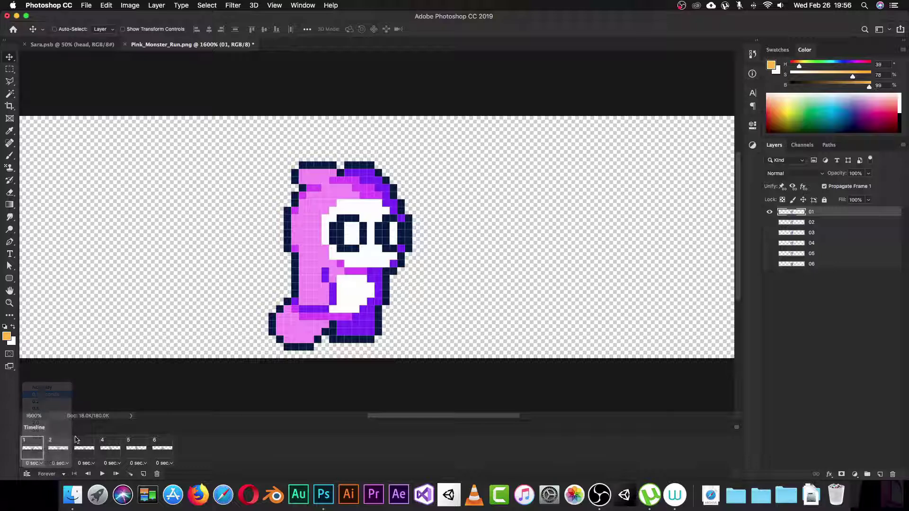
left_click(61, 464)
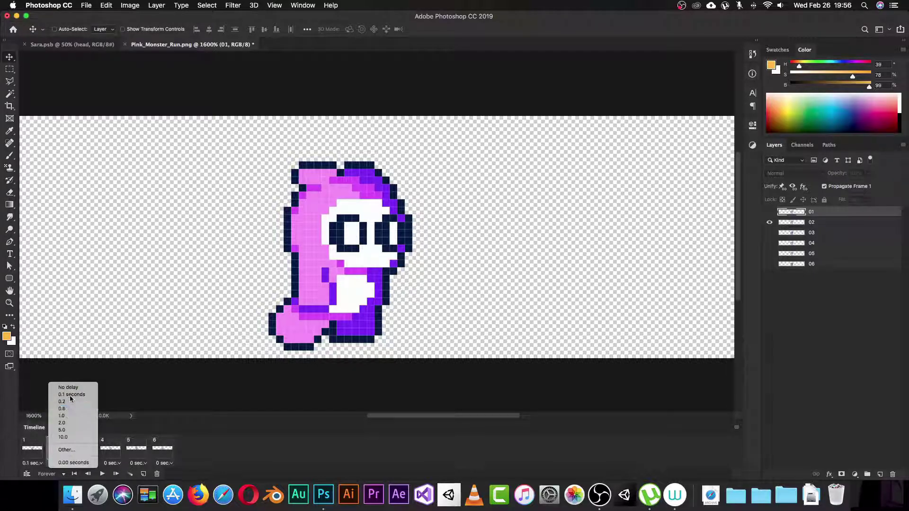
left_click(94, 394)
left_click(88, 464)
left_click(95, 395)
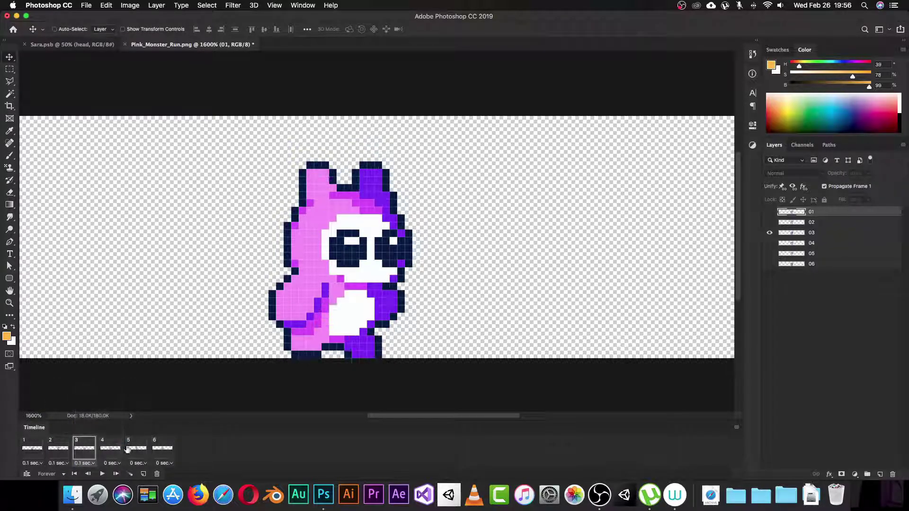
left_click(113, 464)
left_click(121, 395)
left_click(138, 464)
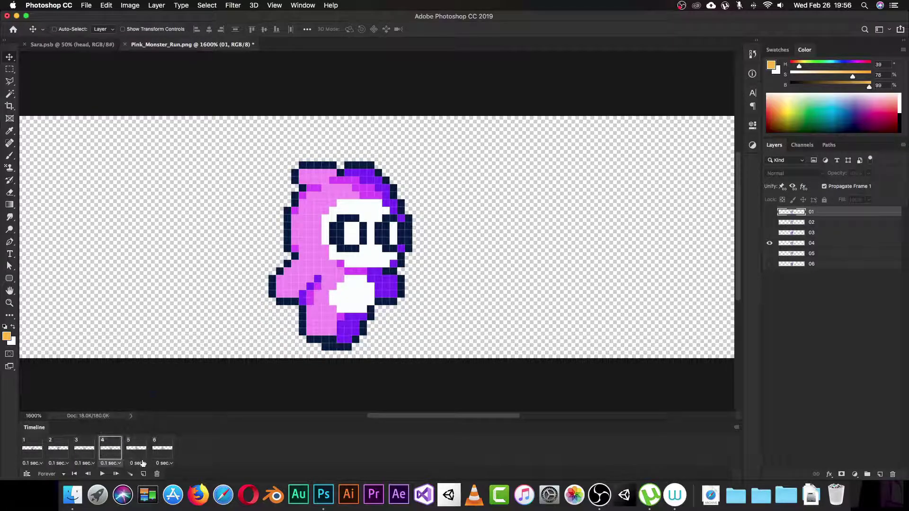
left_click(145, 396)
left_click(162, 464)
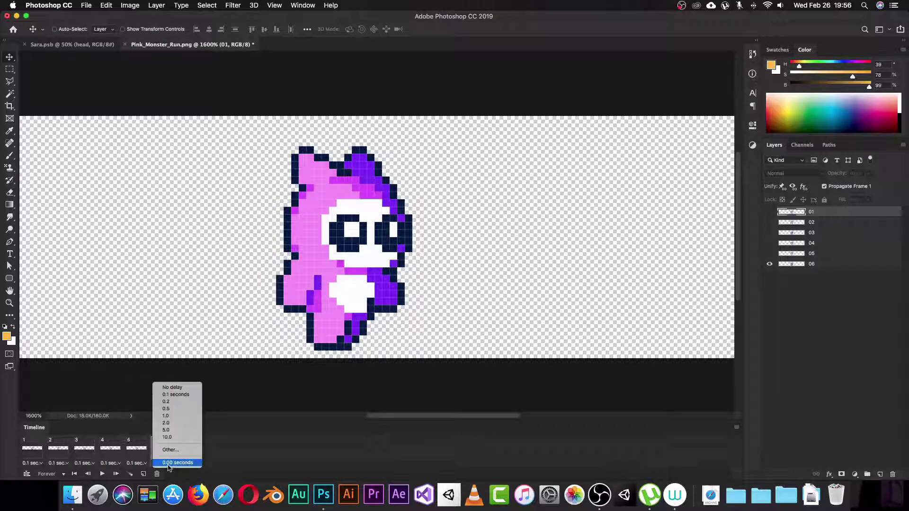
left_click(166, 397)
Play the animation from frame 1 to check the running speed, and stop the playback.
left_click(33, 447)
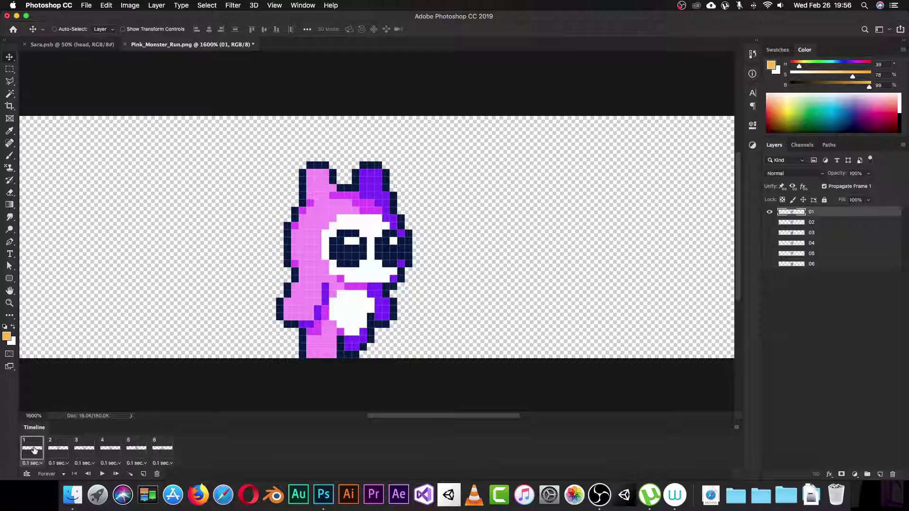
left_click(102, 474)
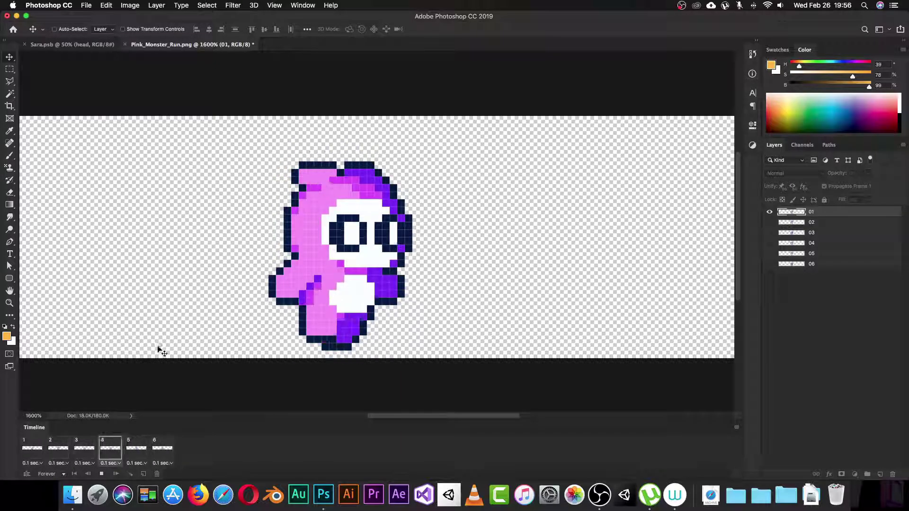
left_click(102, 475)
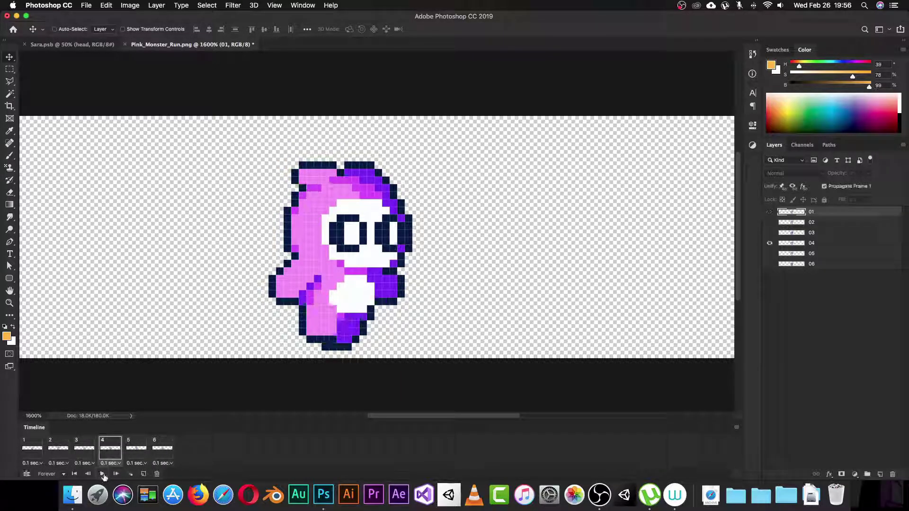
Select animation frames 1 through 6 and set them all to no delay.
left_click(39, 450)
left_click(163, 453, "shift")
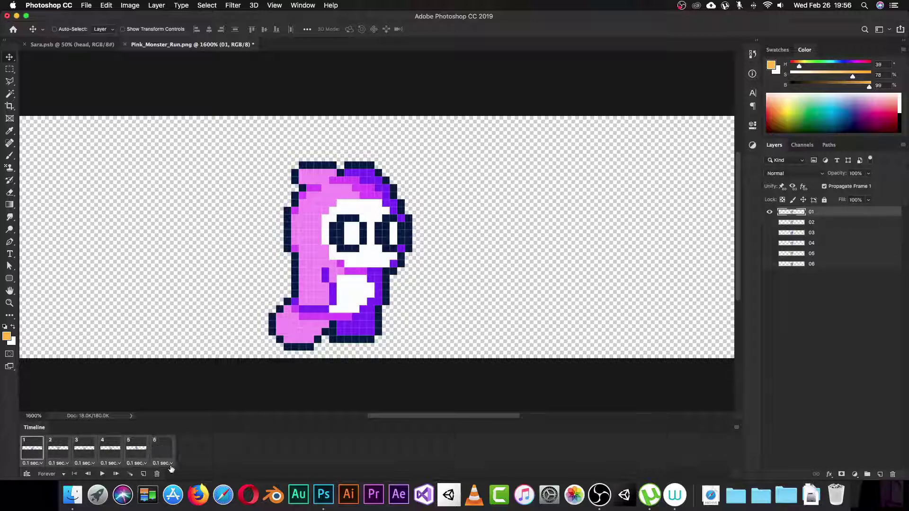
left_click(169, 463)
left_click(166, 395)
Preview the animation without frame delays, stop the playback and compare frames 1 and 2.
left_click(103, 474)
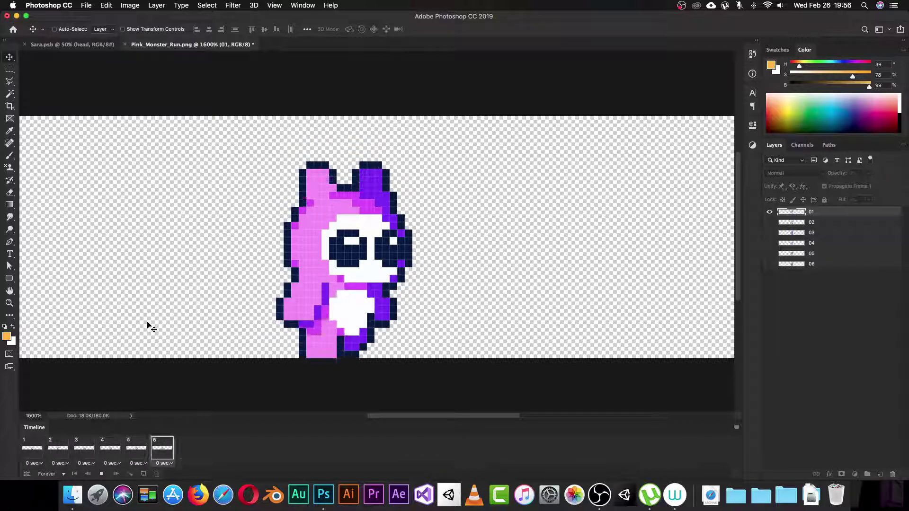
left_click(101, 474)
left_click(101, 475)
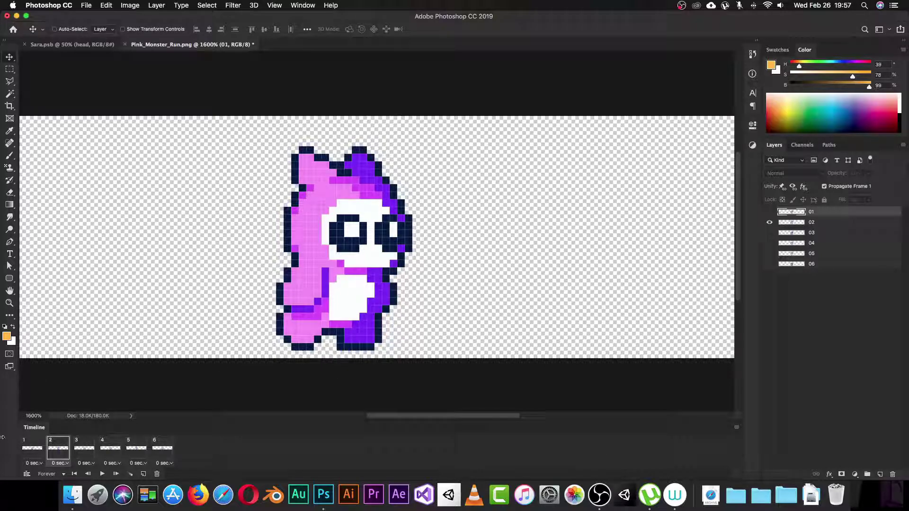
left_click(29, 446)
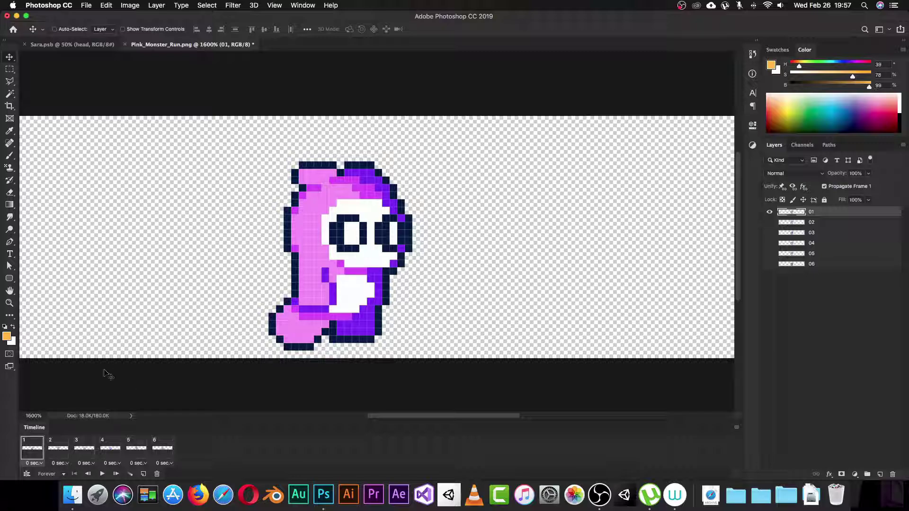
left_click(57, 450)
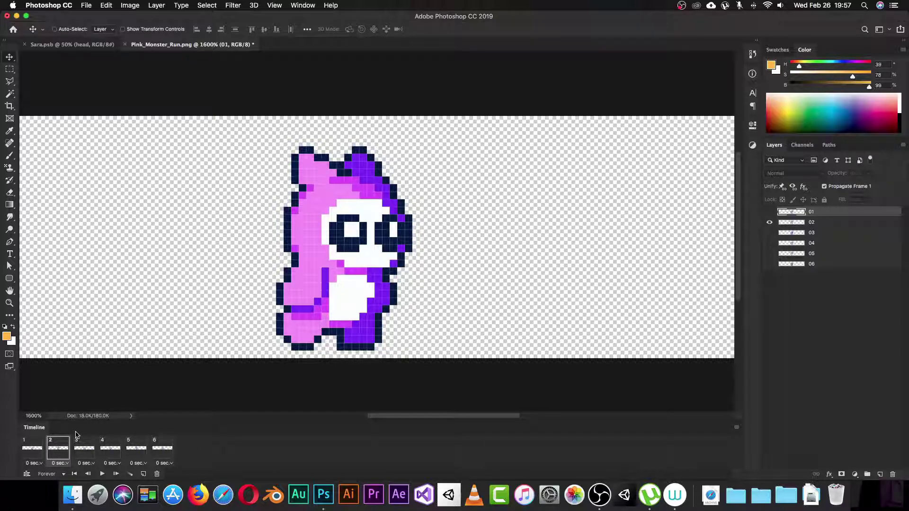
Return to frame 1 with layer 01 active and set up the Pencil tool with a size of 1 px.
left_click(38, 451)
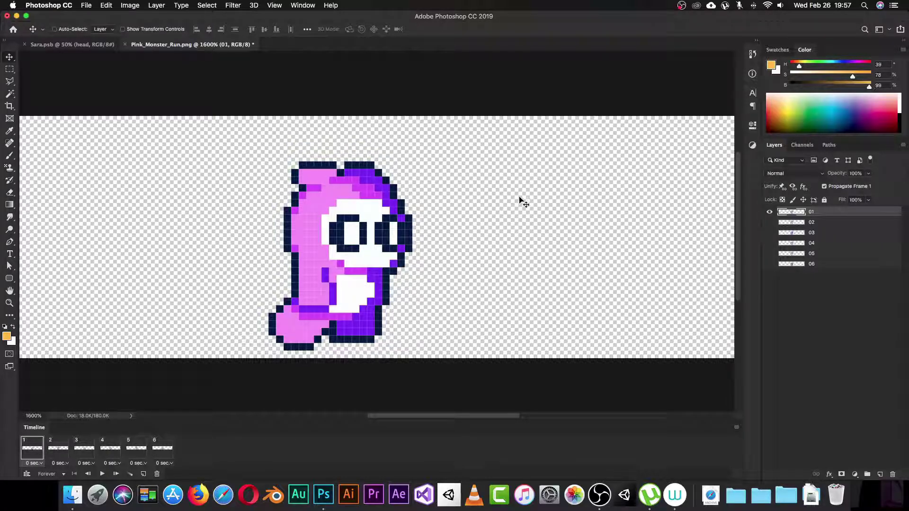
key("b")
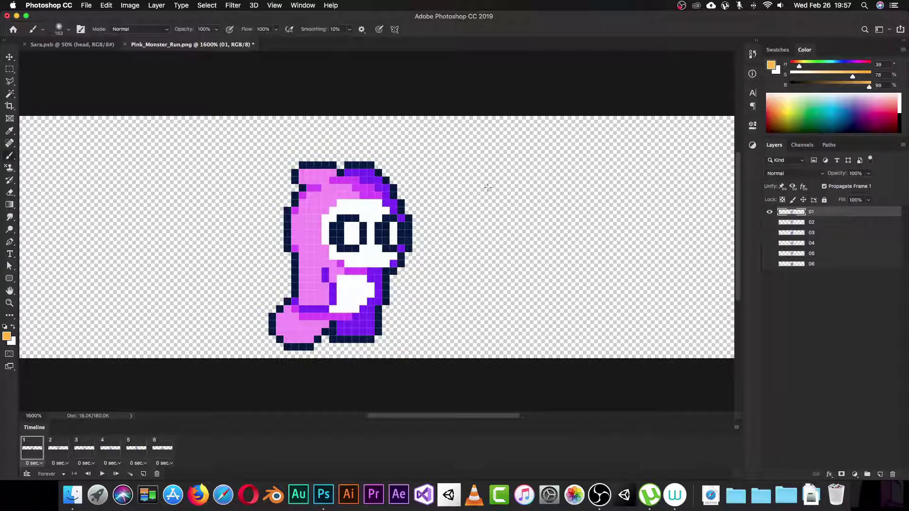
left_click_drag(6, 162, 47, 163)
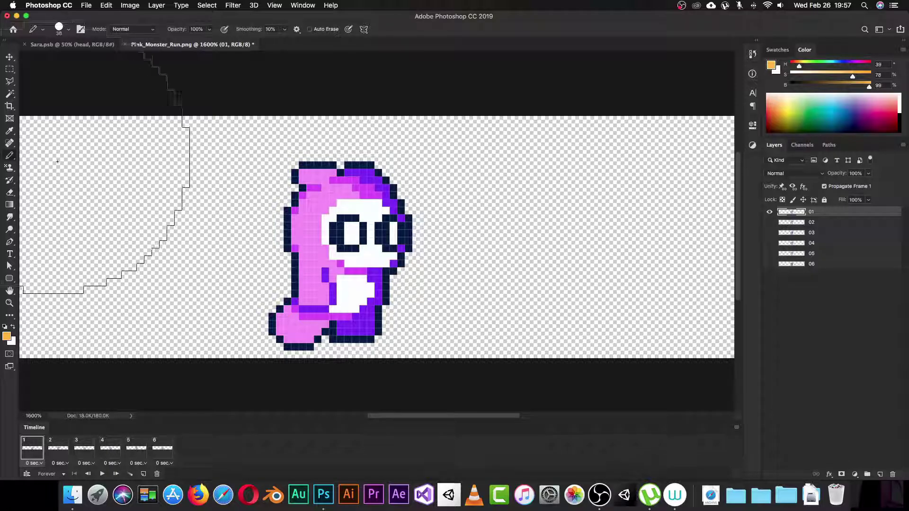
left_click(335, 171)
key("super+z")
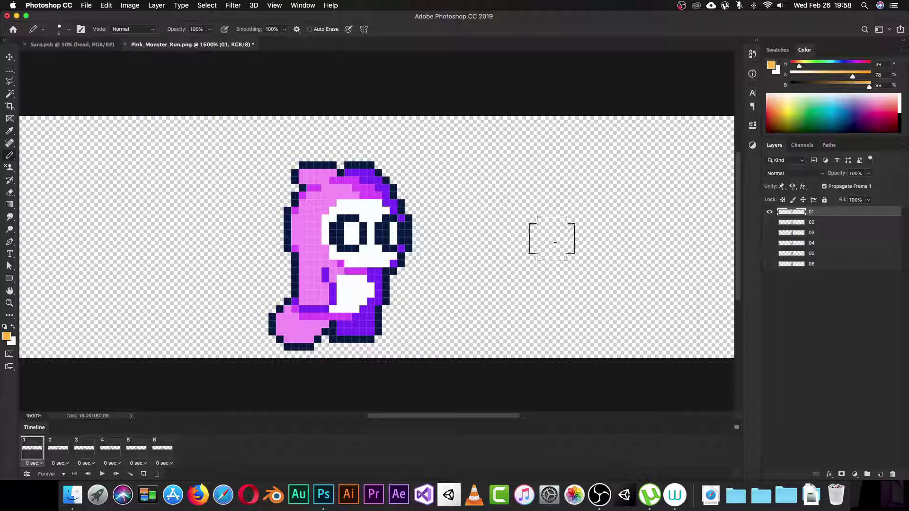
right_click(566, 240)
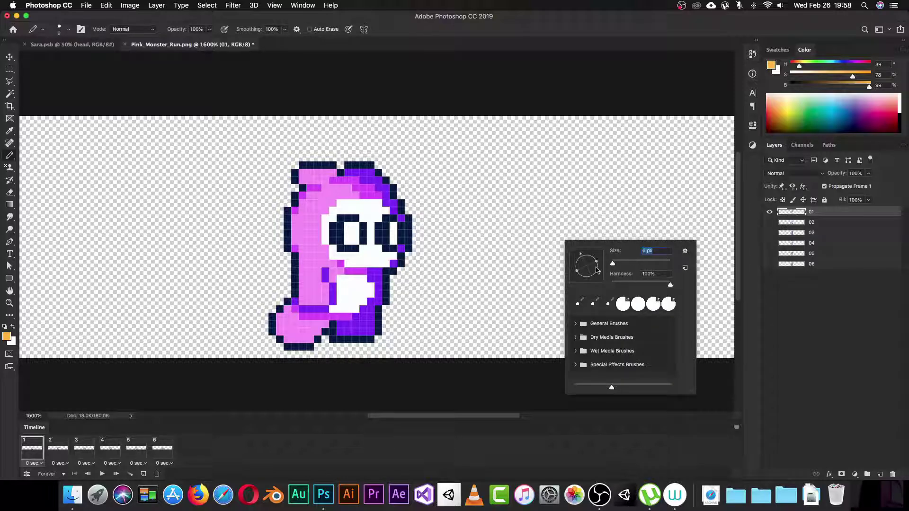
type("1")
key("Return")
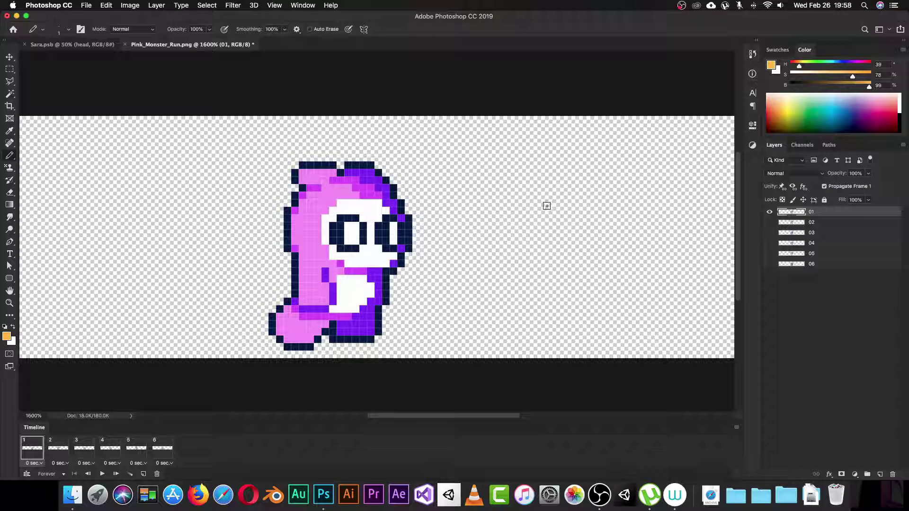
Draw a small orange ball in front of the monster, shading it at 82% brightness and highlighting it at 63% saturation and 100% brightness.
mouse_move(547, 206)
left_mouse_down()
mouse_move(560, 224)
mouse_move(544, 227)
mouse_move(536, 216)
left_mouse_up()
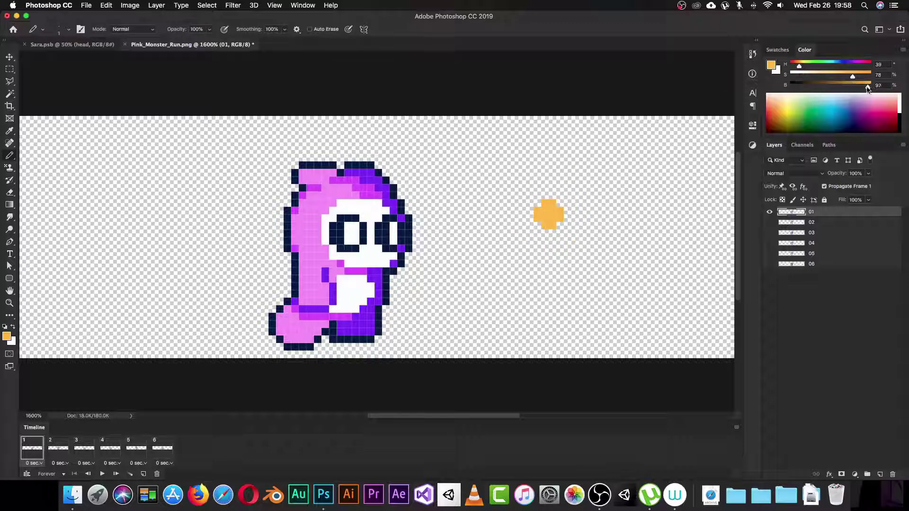
left_click_drag(868, 89, 856, 88)
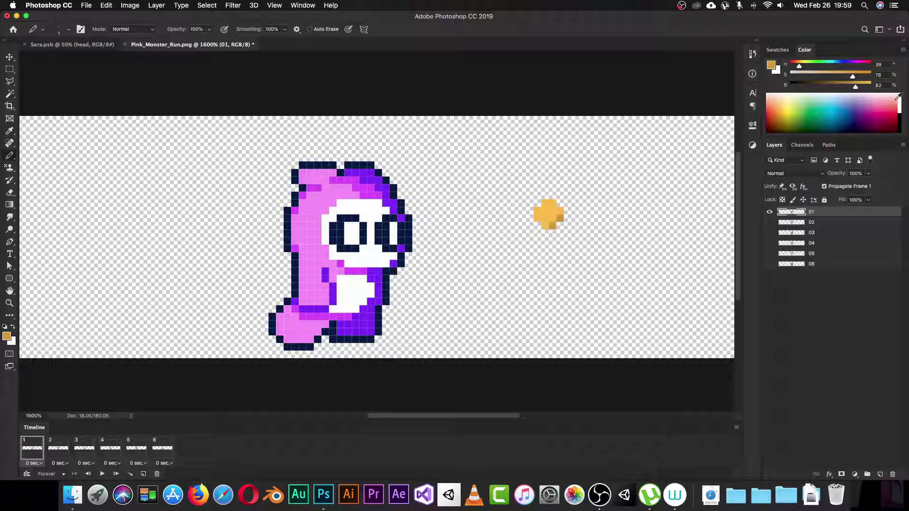
left_click_drag(855, 88, 841, 77)
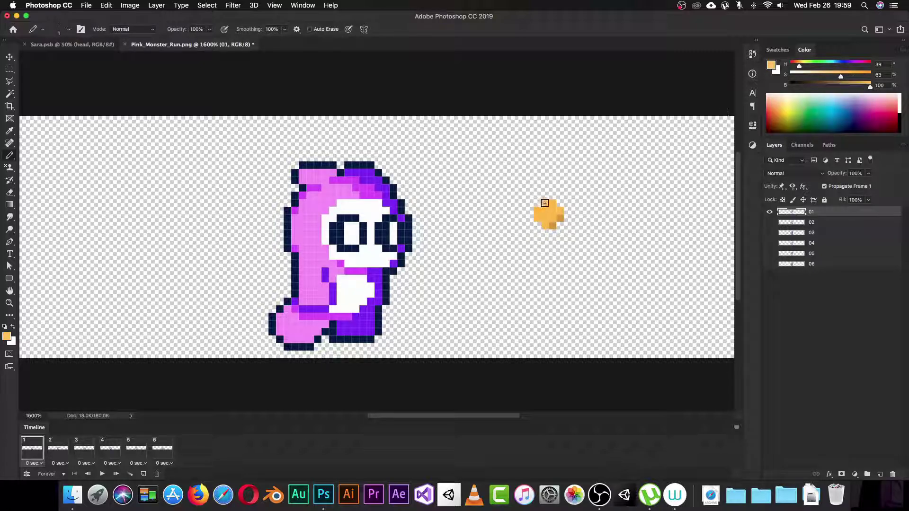
left_click_drag(548, 203, 531, 210)
key("super+z")
Select the orange ball on layer 01 with a rectangular marquee around it.
key("v")
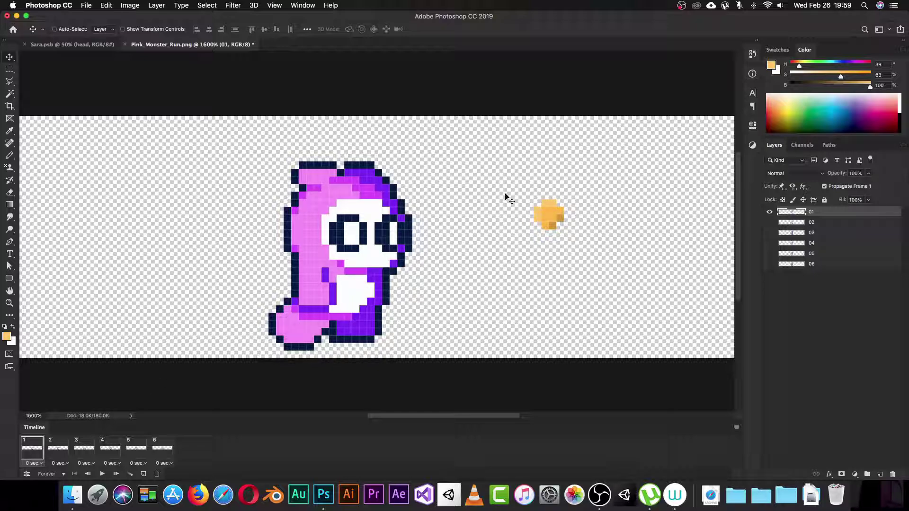
key("m")
left_click_drag(520, 177, 579, 257)
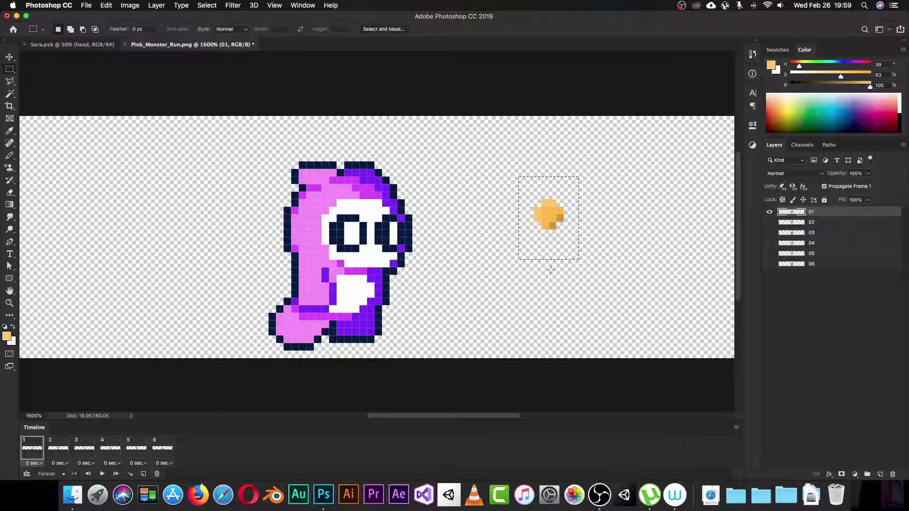
Cut the selected orange ball from layer 01, paste it onto its own layer and check that layer's visibility in frame 2.
key("super+x")
key("super+v")
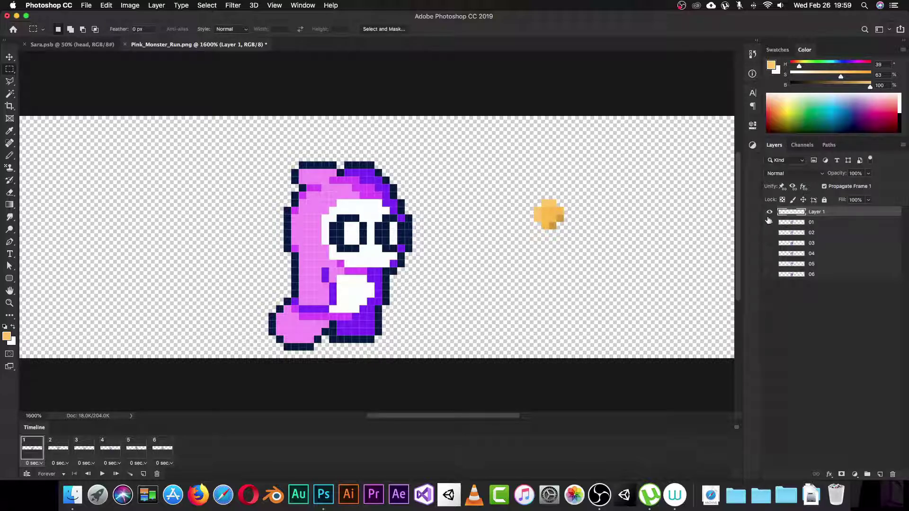
left_click(59, 450)
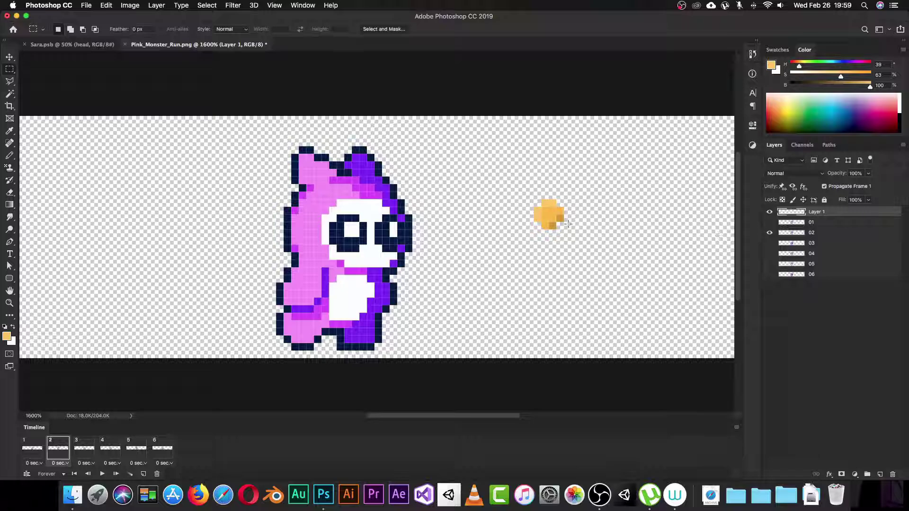
left_click(770, 212)
left_click(771, 212)
left_click(770, 212)
left_click(770, 212)
Lower the ball slightly in frame 2 with the Move tool and compare its position with frames 1 and 3.
key("v")
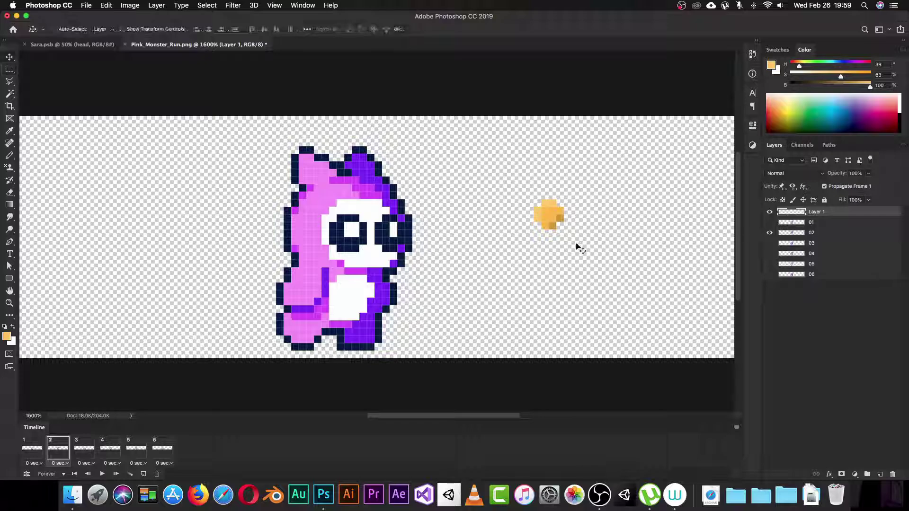
left_click_drag(544, 216, 543, 246)
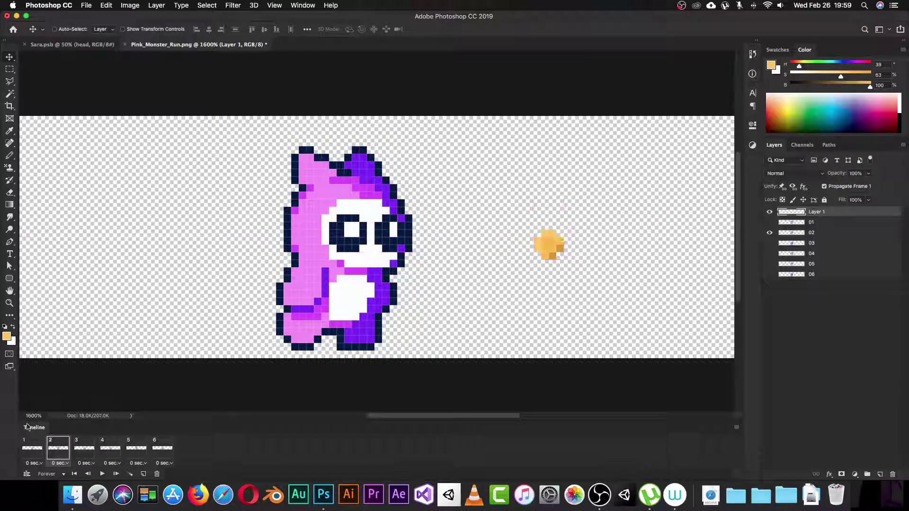
left_click(33, 452)
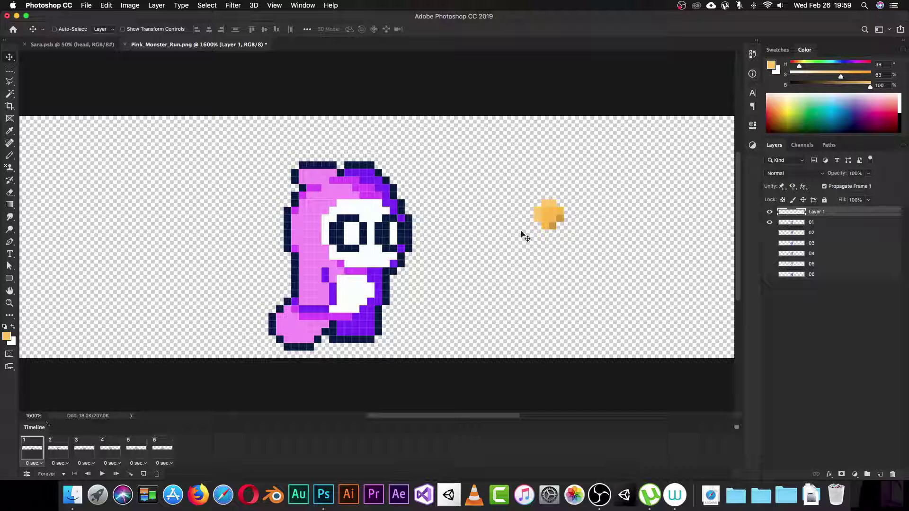
left_click(68, 446)
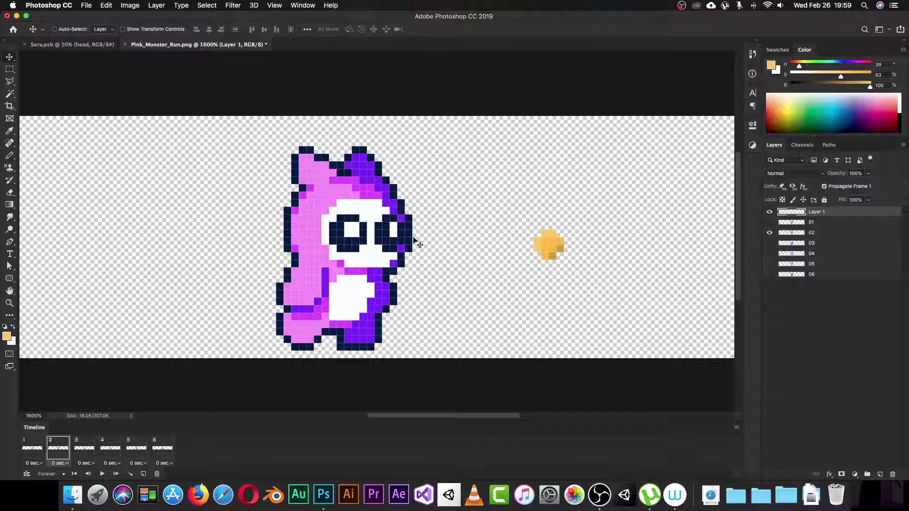
left_click(90, 446)
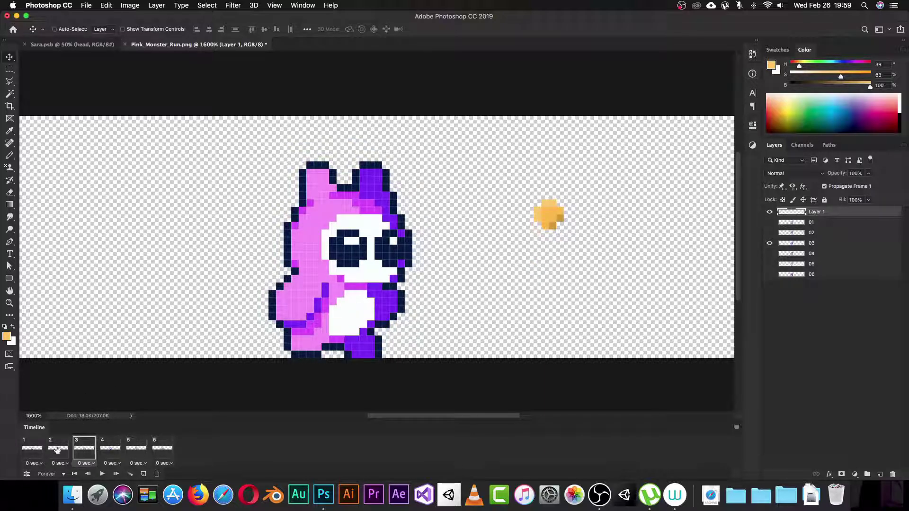
left_click(56, 450)
left_click(29, 450)
left_click(57, 450)
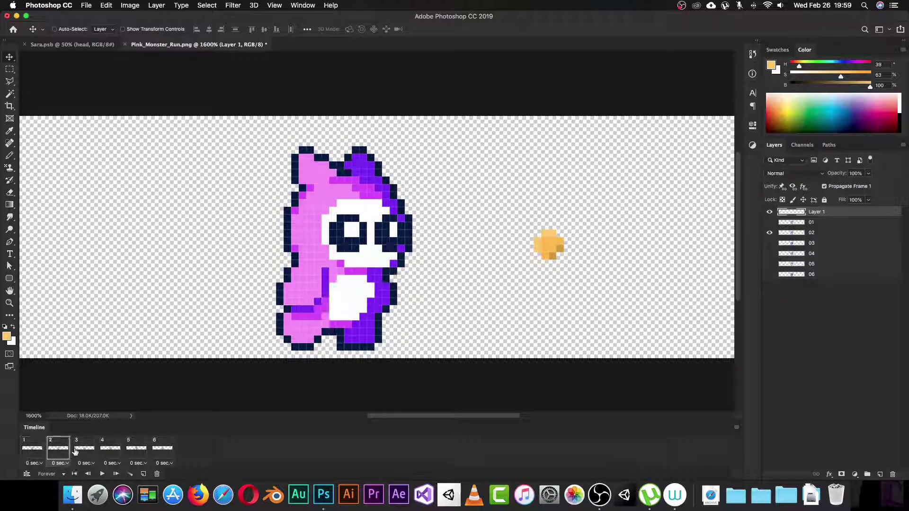
Move the ball straight down in frame 3 and still lower in frame 4, close to the ground level at the monster's feet.
left_click(83, 449)
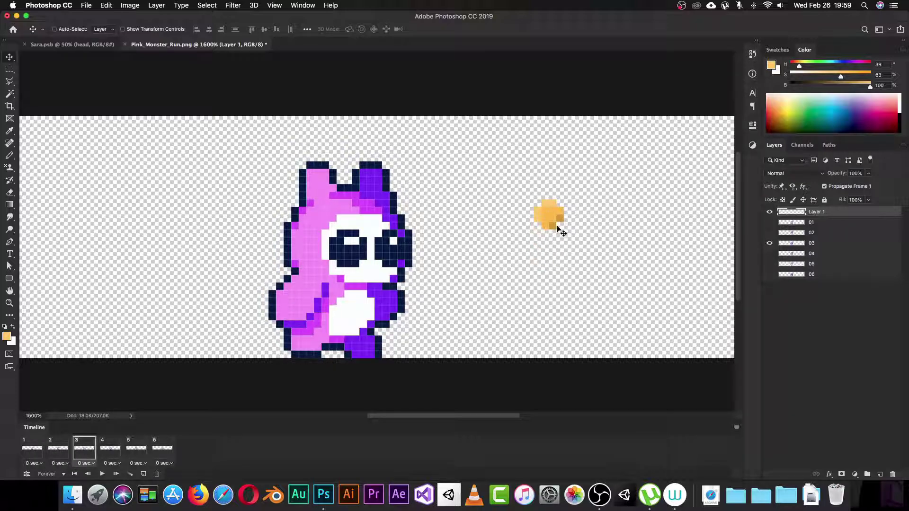
left_click_drag(550, 226, 549, 300)
left_click(110, 449)
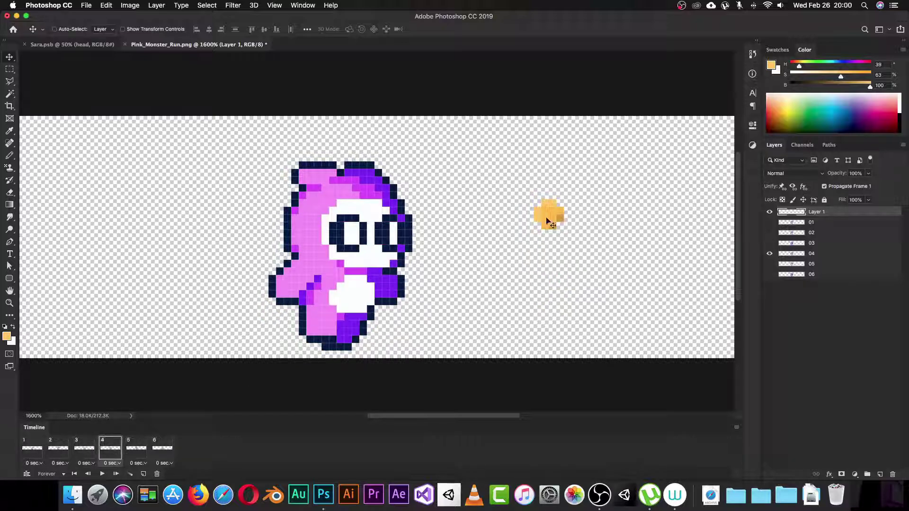
left_click_drag(548, 214, 548, 332)
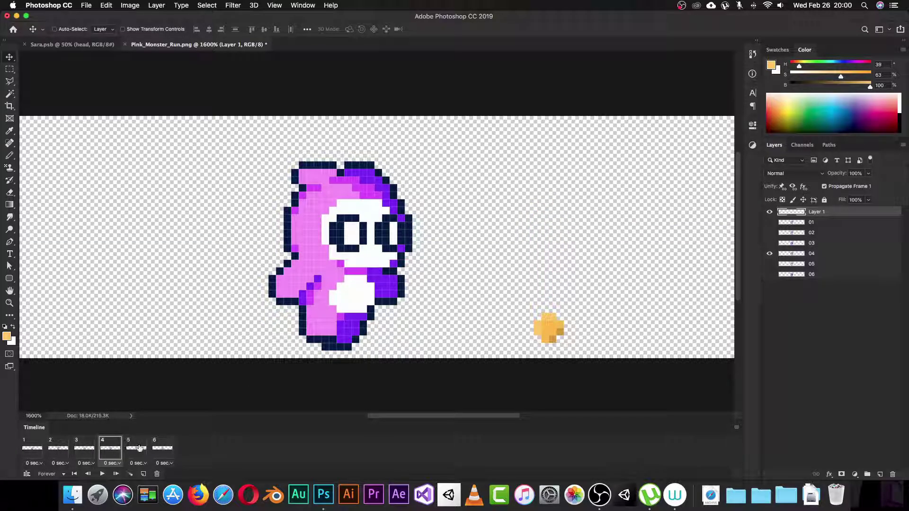
Place the ball slightly below its starting height in frame 5 and slightly above it in frame 6, and play the animation.
left_click(137, 448)
left_click_drag(549, 217, 551, 257)
left_click(165, 450)
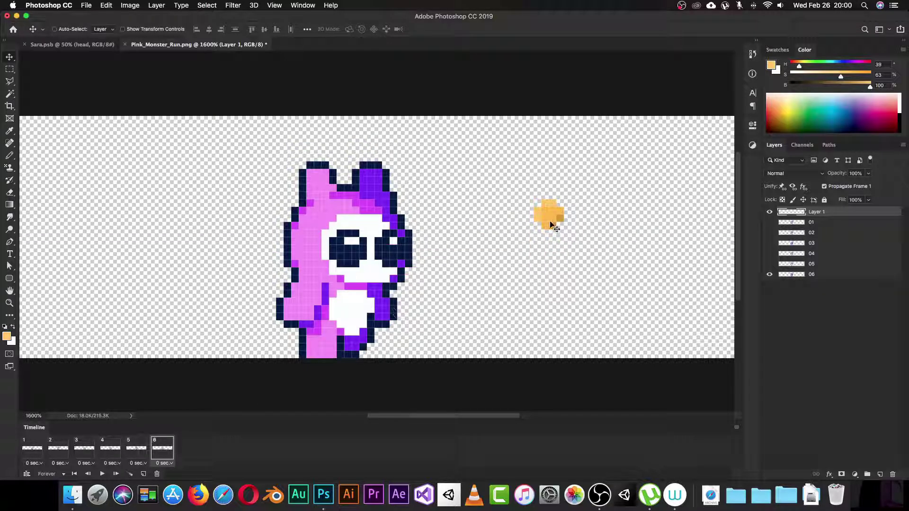
left_click_drag(552, 226, 555, 185)
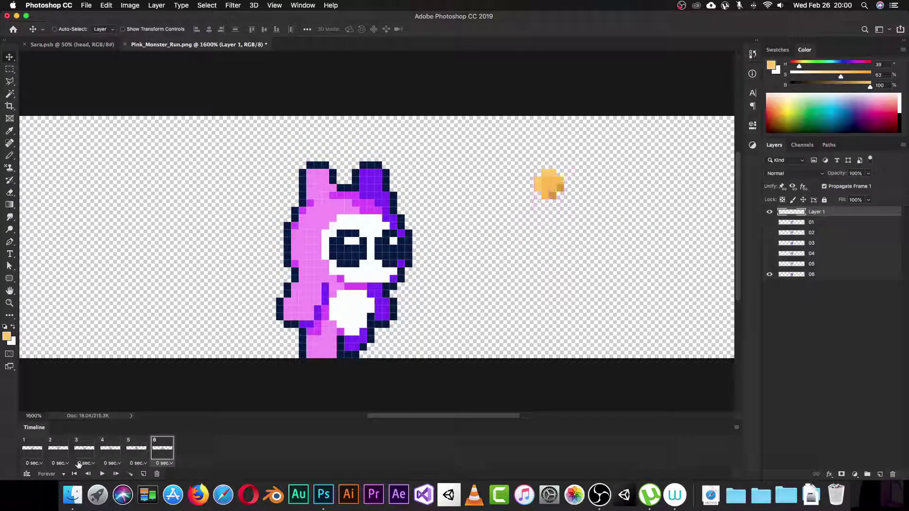
left_click(102, 474)
Set the delay of all six frames to 1.0 second, preview the animation and stop the playback.
left_click(45, 449)
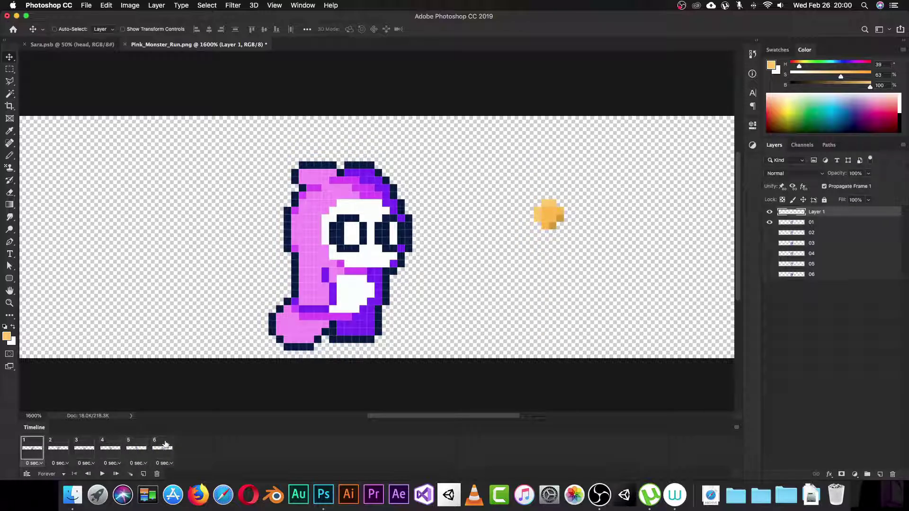
left_click(165, 463)
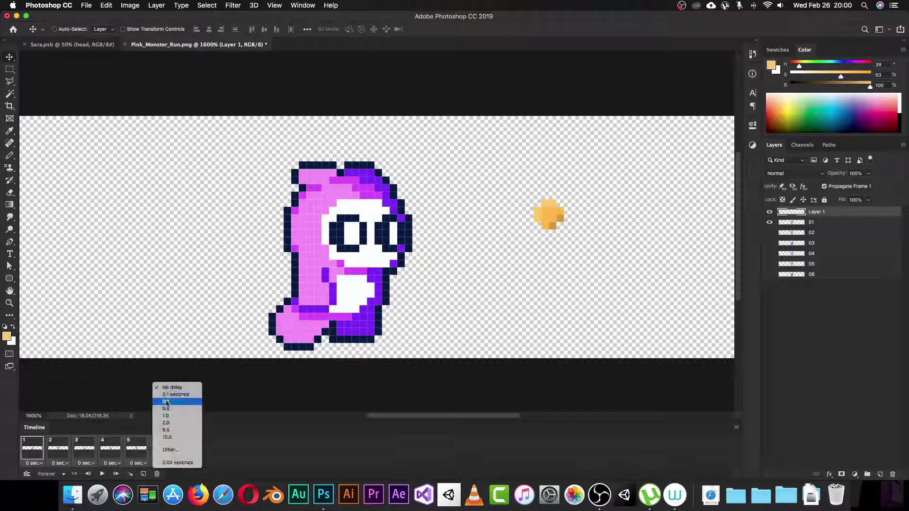
left_click(167, 415)
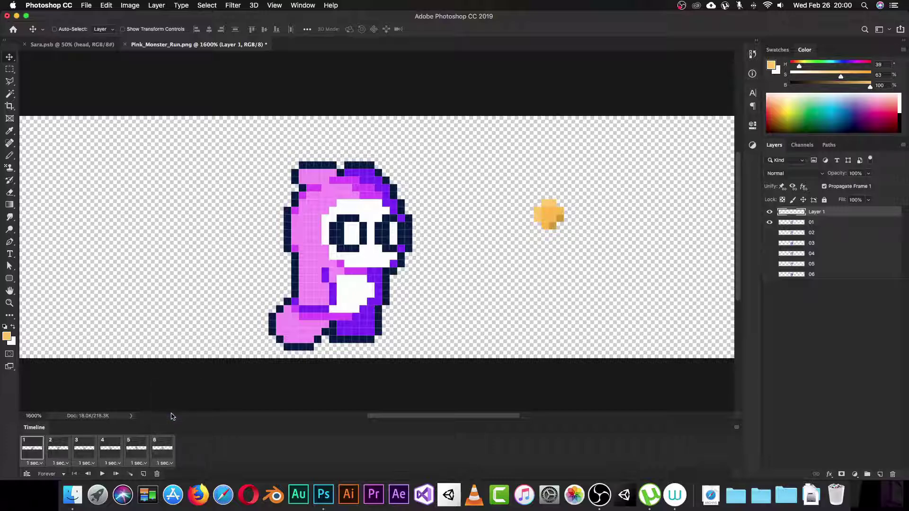
left_click(102, 474)
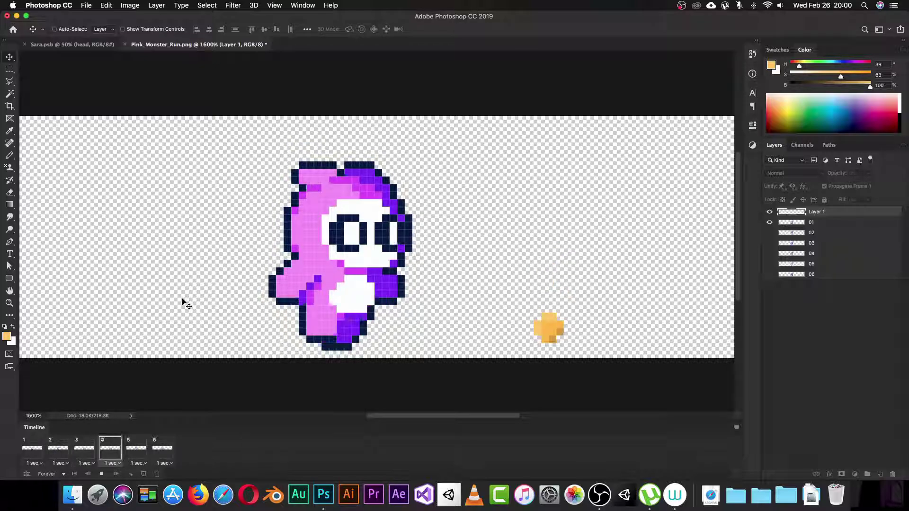
key("space")
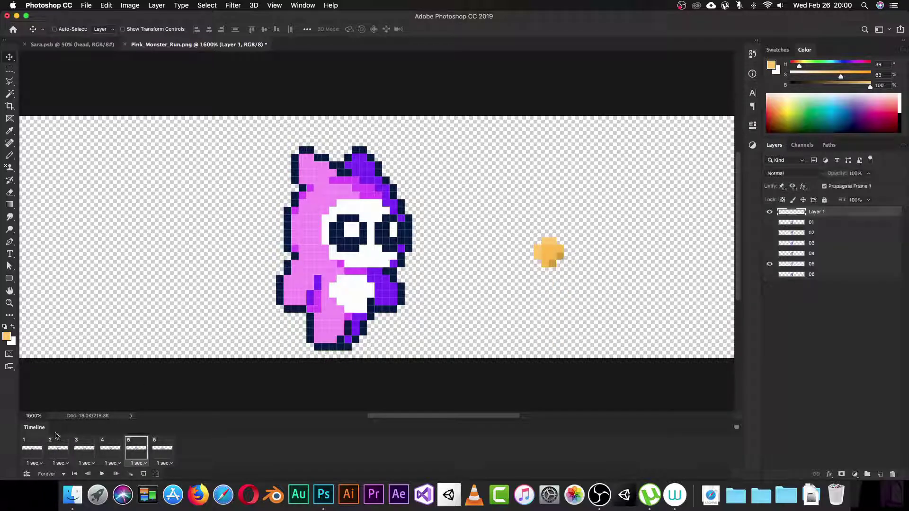
Select frames 1 to 6 and set their delay to 0.2 seconds.
left_click(34, 450)
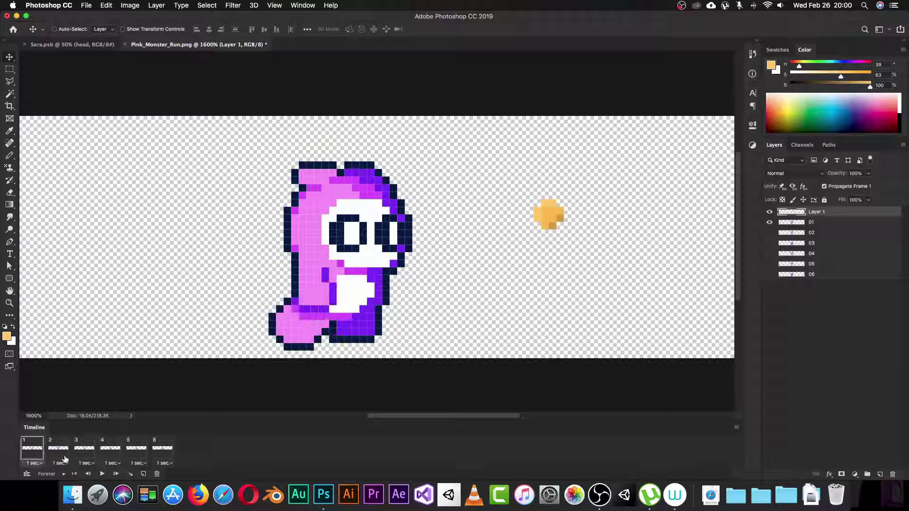
left_click(171, 446, "shift")
left_click(169, 464)
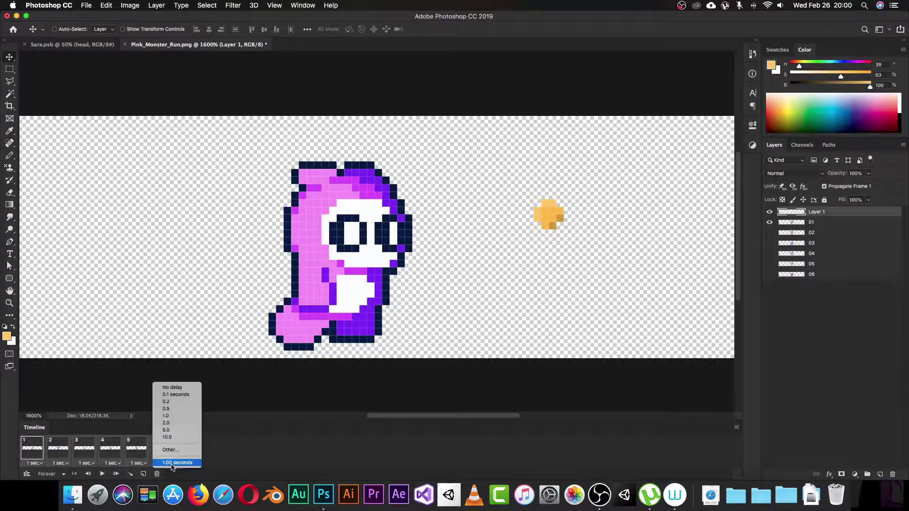
left_click(167, 401)
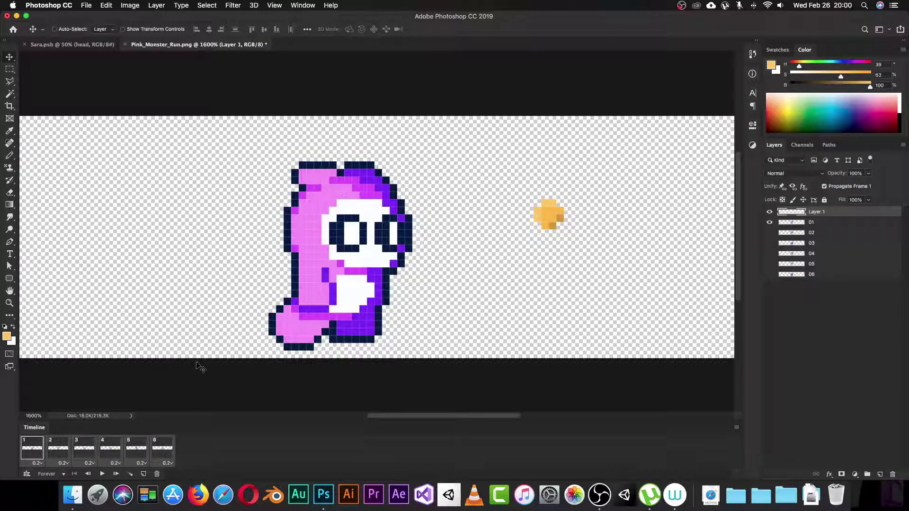
Preview the looping animation at 100% zoom and stop the playback.
left_click(102, 474)
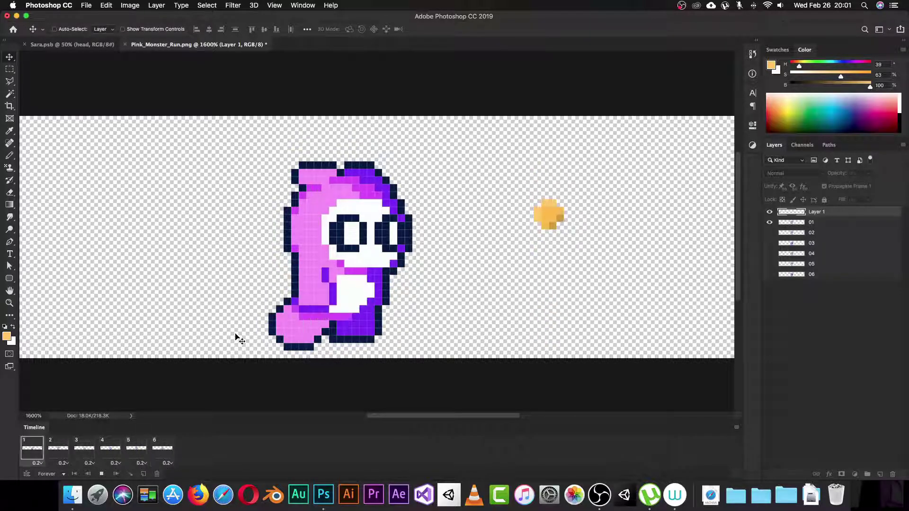
key("super+minus")
key("super+minus")
key("super+minus")
key("super+minus")
key("super+minus")
key("super+minus")
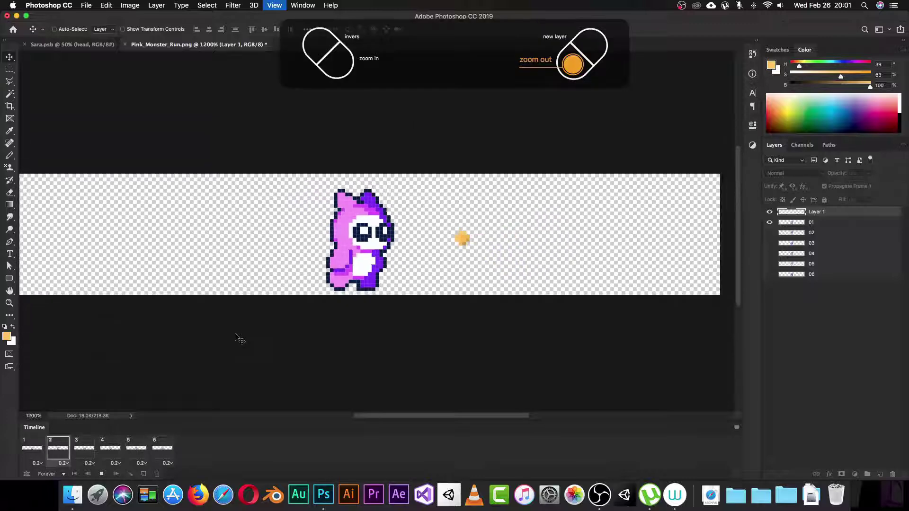
key("super+minus")
key("super+minus")
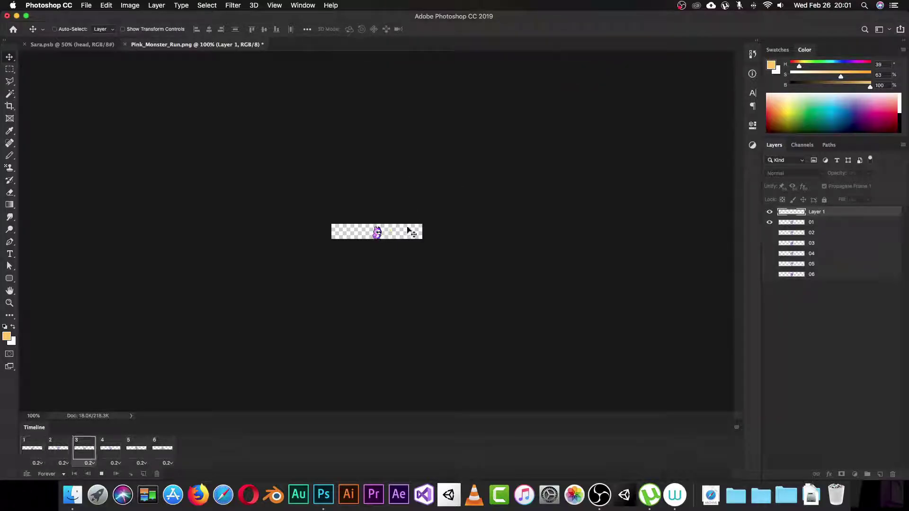
left_click(40, 450)
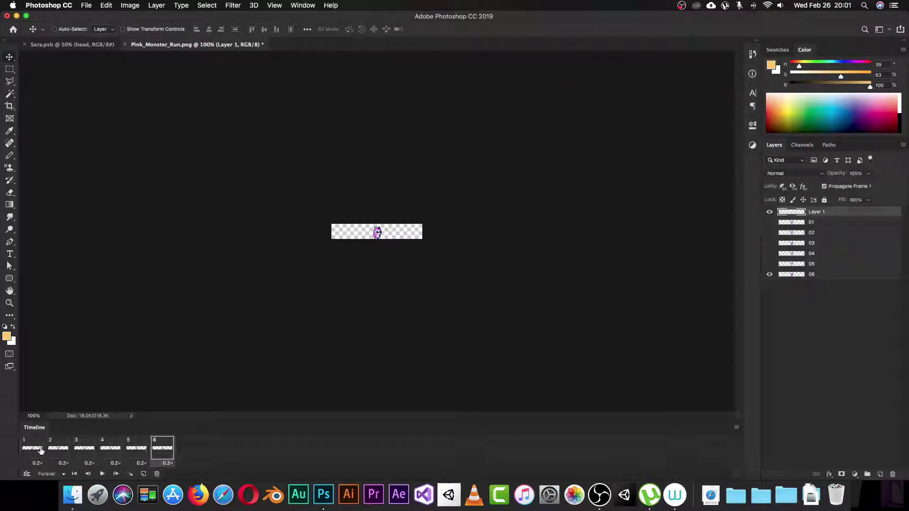
Set the delay of all six frames to 0.1 seconds, preview the animation and stop the playback.
left_click(34, 450)
left_click(161, 447, "shift")
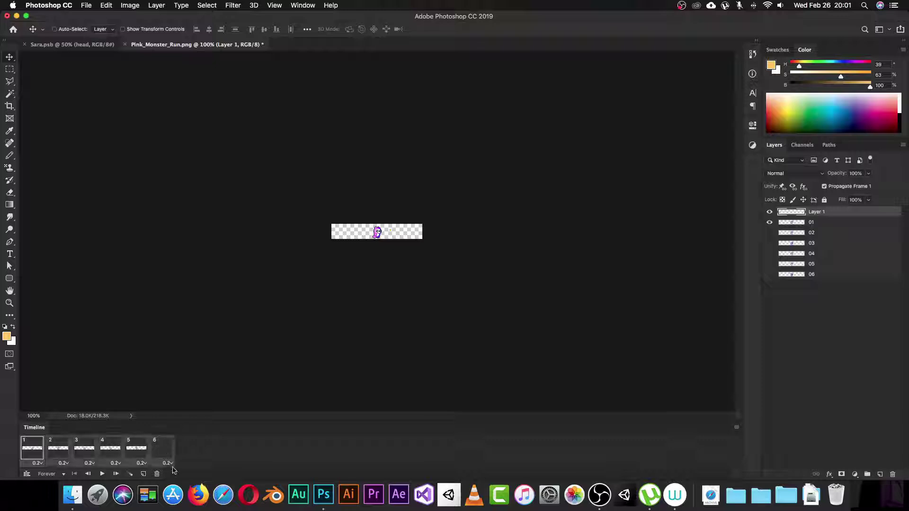
left_click(168, 463)
left_click(173, 399)
left_click(168, 463)
left_click(171, 400)
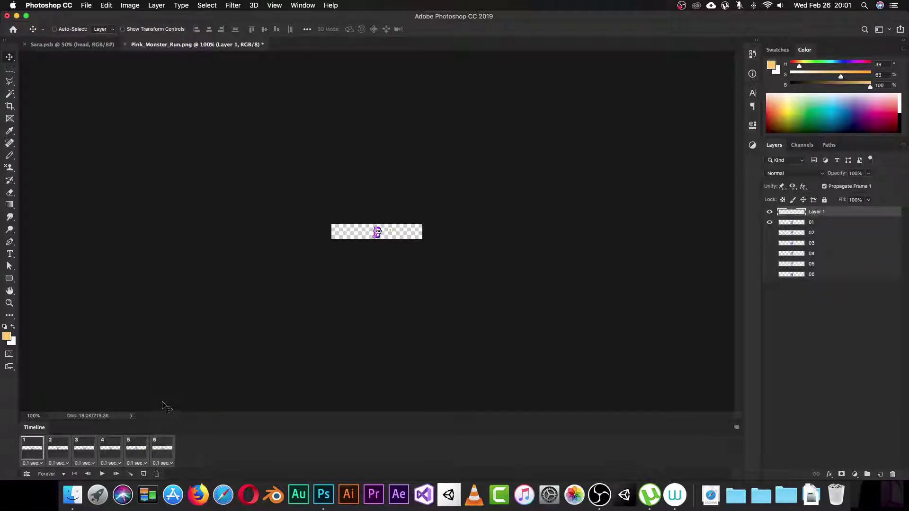
left_click(102, 474)
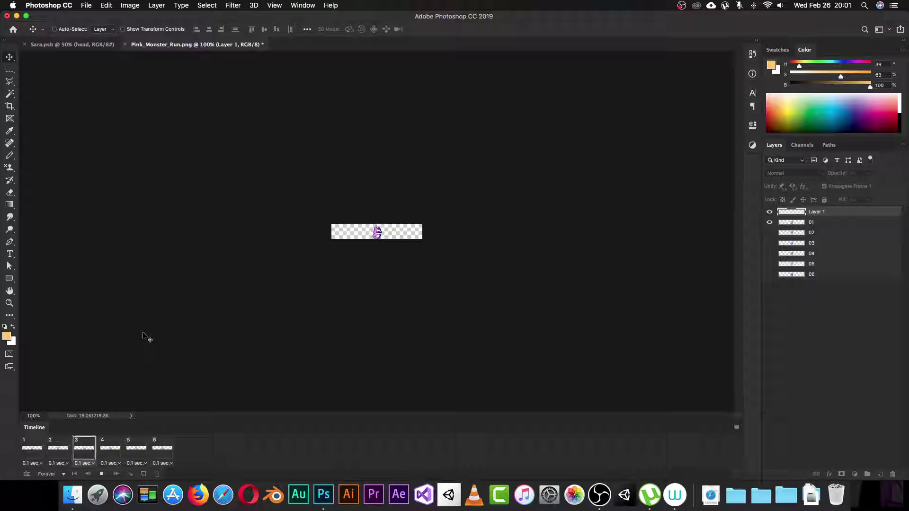
key("space")
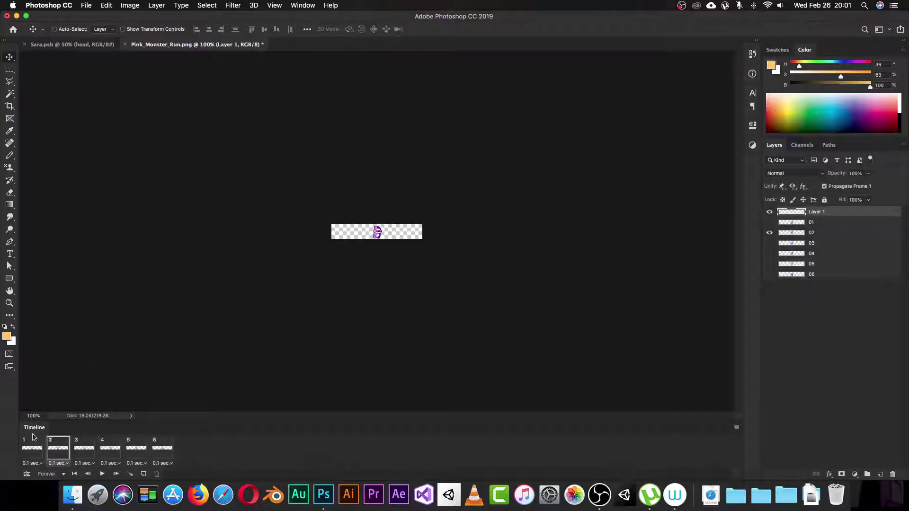
Set all six frames to no delay, preview the animation and stop the playback.
left_click(34, 450)
left_click(172, 464)
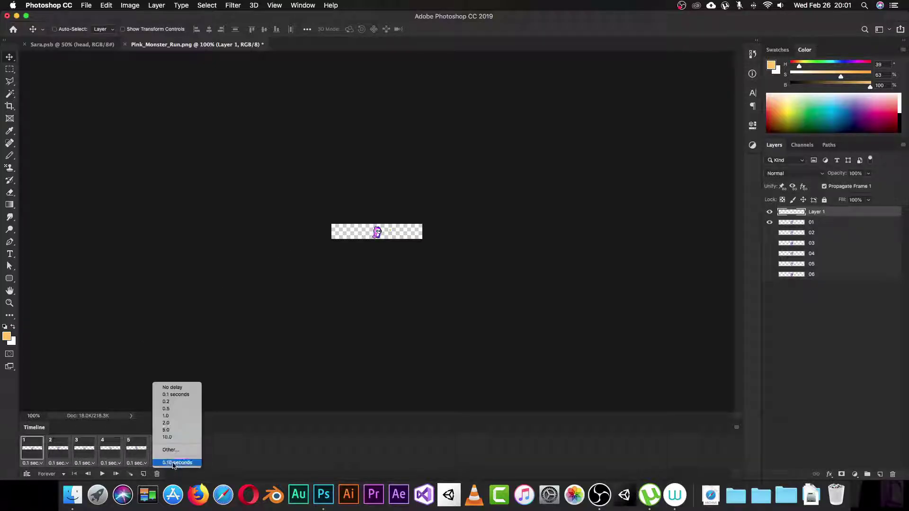
left_click(190, 387)
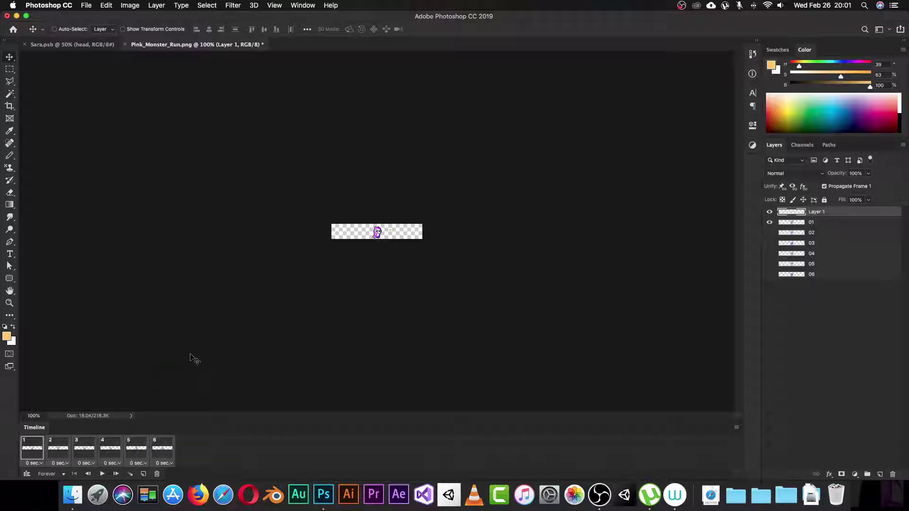
key("space")
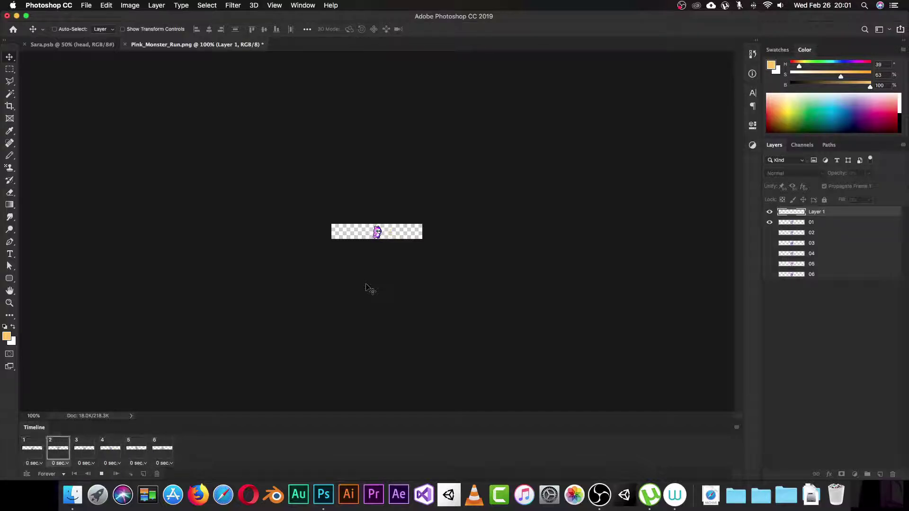
key("space")
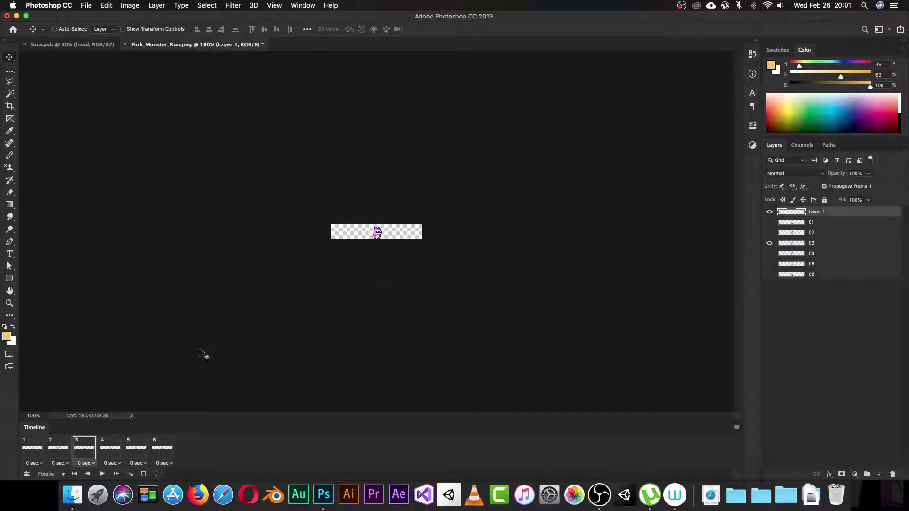
Set the delay of all six frames to 0.05 seconds, preview the animation and stop the playback.
left_click(33, 457)
left_click(169, 448, "shift")
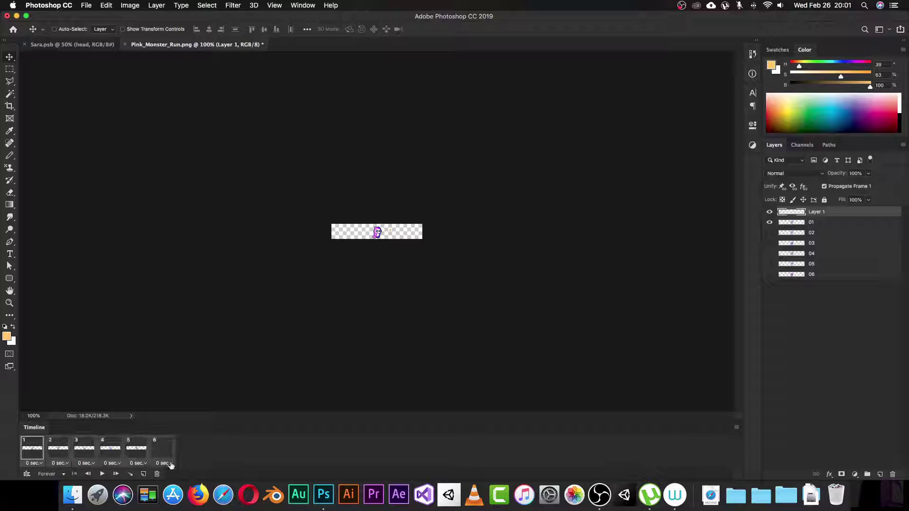
left_click(166, 463)
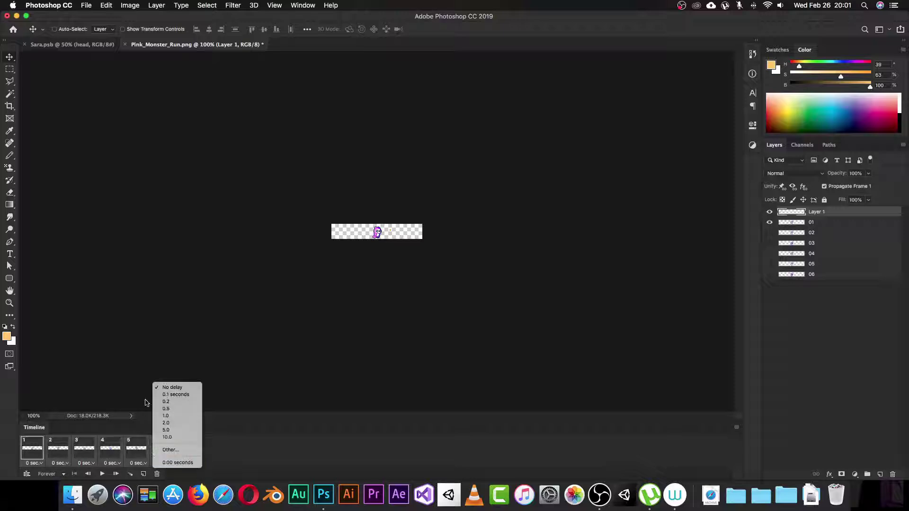
left_click(171, 450)
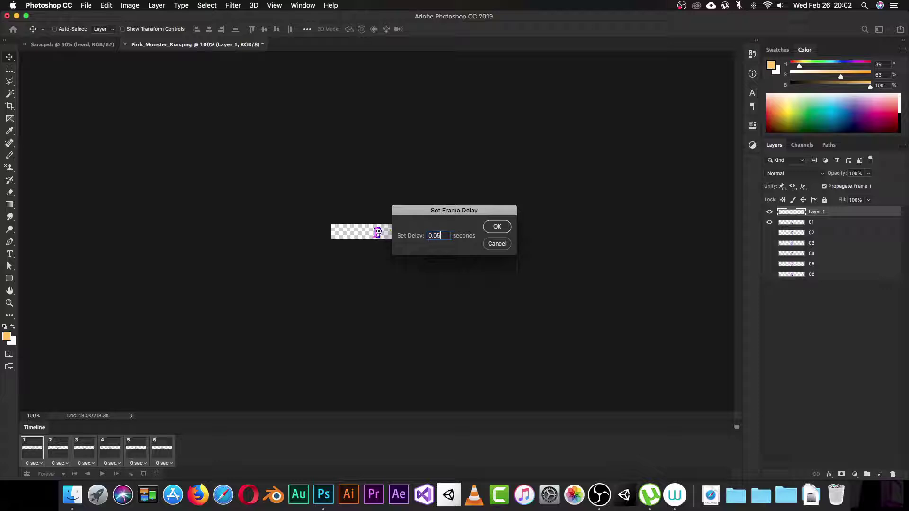
left_click(496, 227)
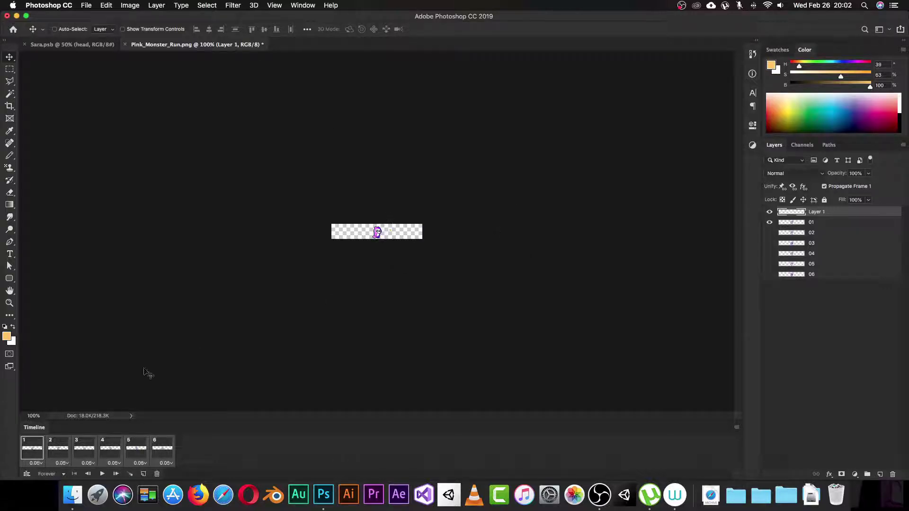
key("space")
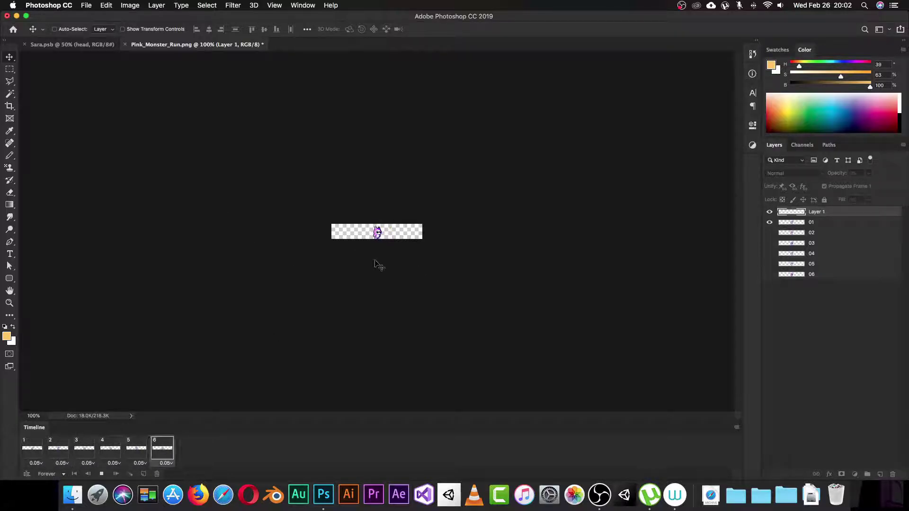
key("space")
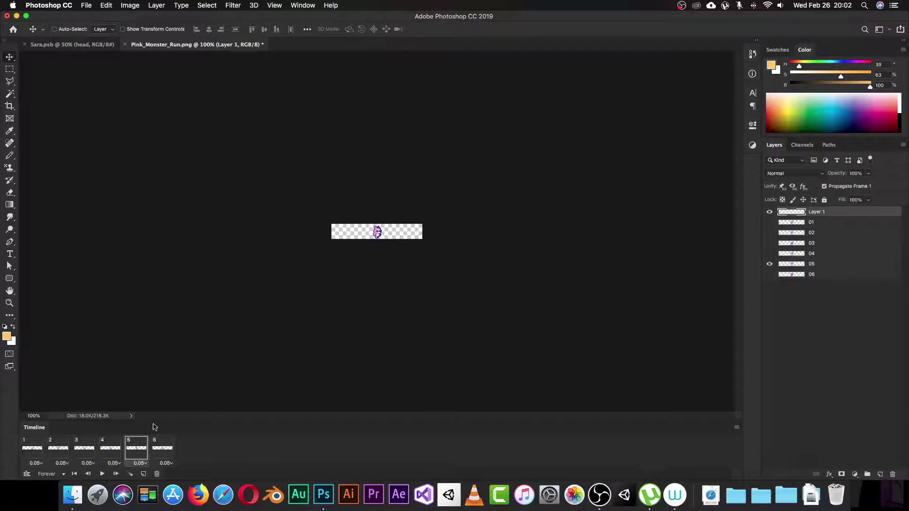
In frame 5, make monster layers 01 to 06 all visible and hide the ball's Layer 1.
key("super+equal")
key("super+equal")
key("super+equal")
key("super+equal")
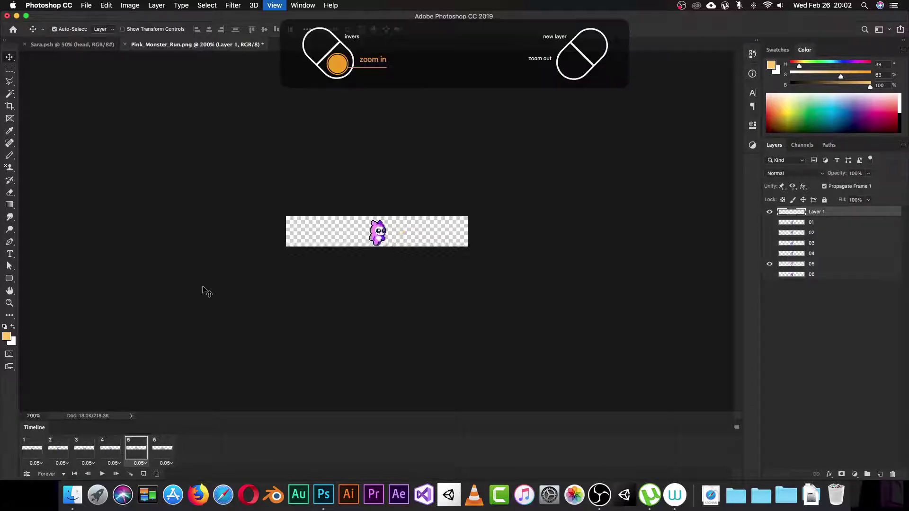
key("super+equal")
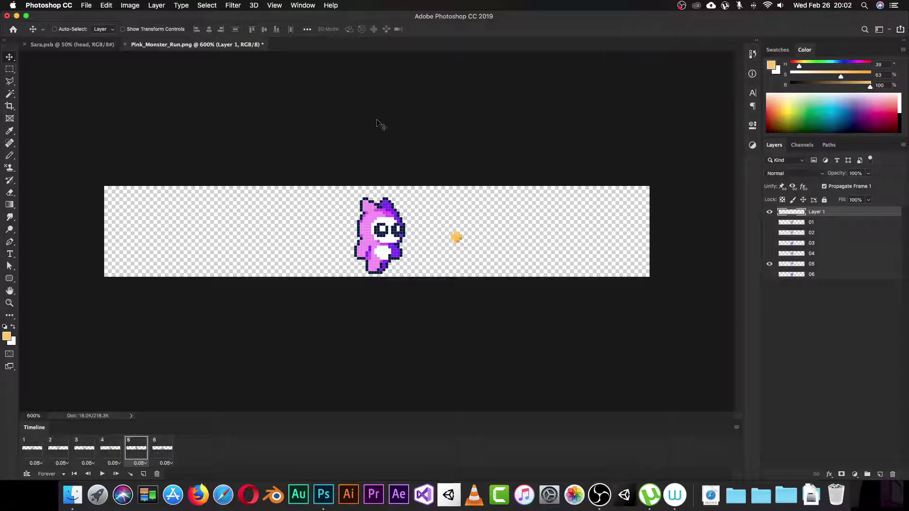
left_click_drag(771, 232, 770, 264)
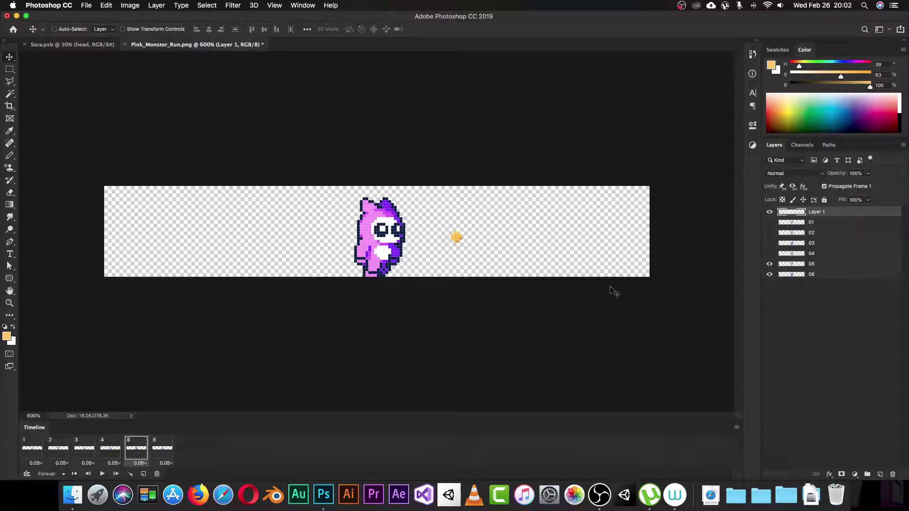
left_click_drag(771, 228, 782, 258)
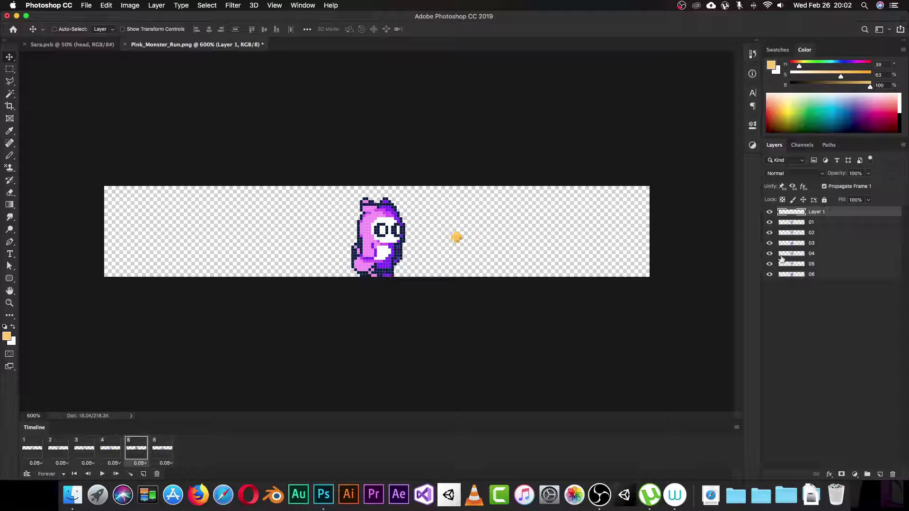
left_click(770, 216)
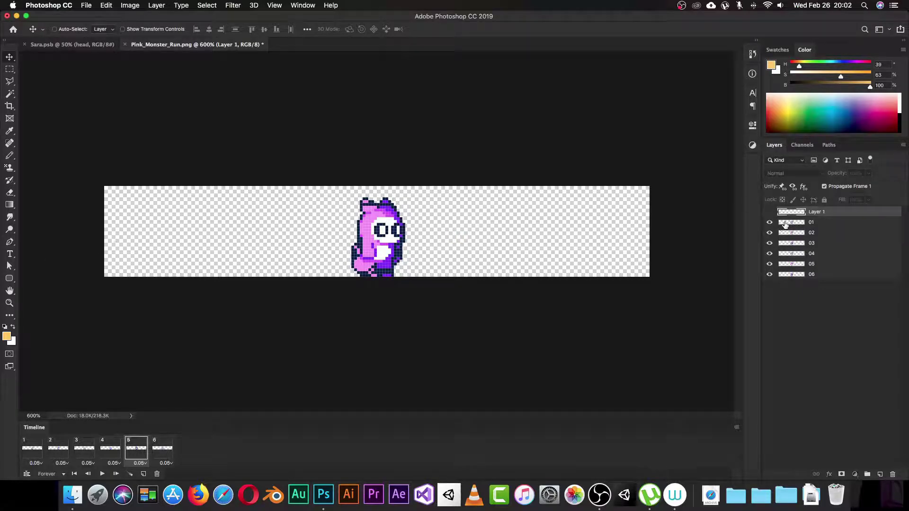
Move the layer 01 monster to the left end of the canvas and the layer 06 monster to the right end.
left_click(782, 222)
left_click_drag(351, 247, 127, 246)
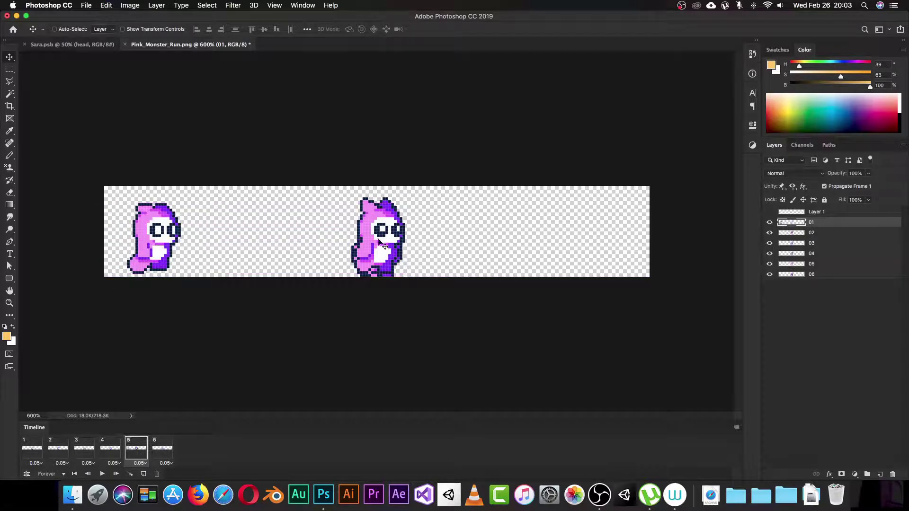
left_click(792, 264)
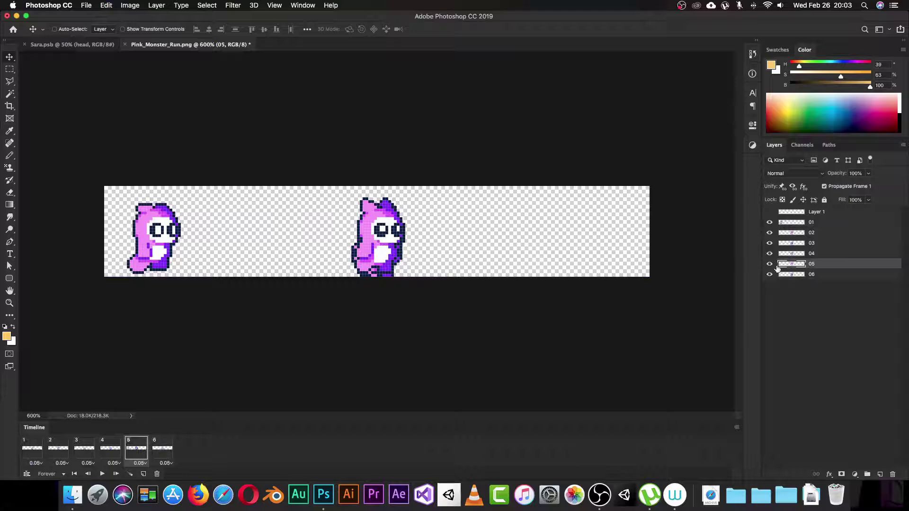
left_click(813, 276)
left_click_drag(377, 246, 611, 246)
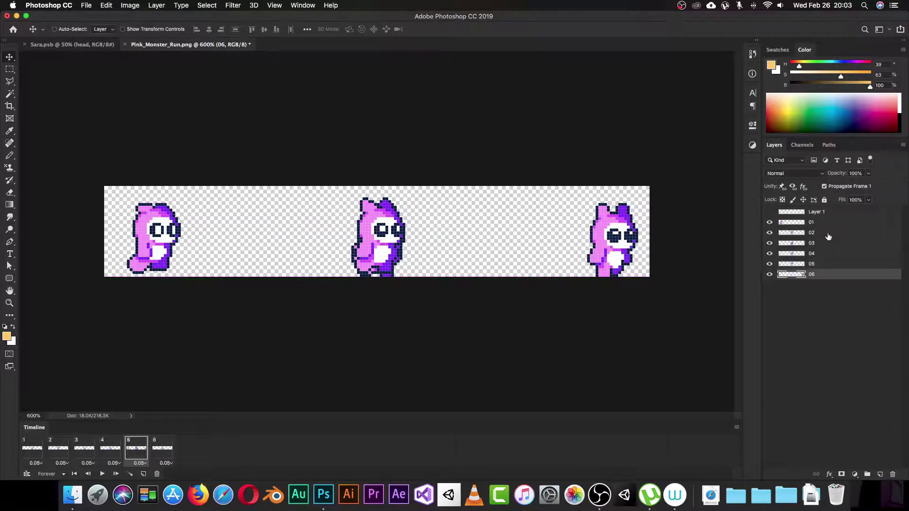
Select layers 01 to 06 and distribute them evenly across the canvas by their horizontal centers, without aligning them vertically.
left_click(820, 223)
left_click(820, 273, "shift")
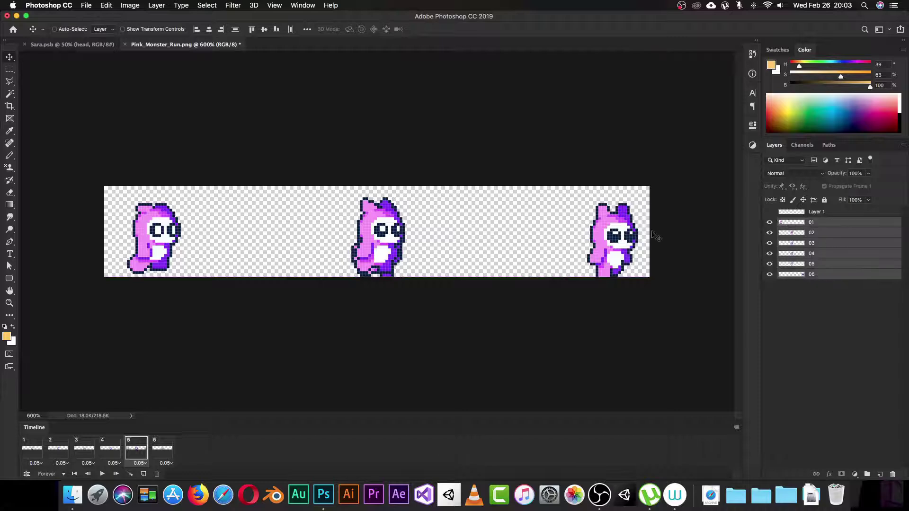
left_click(264, 31)
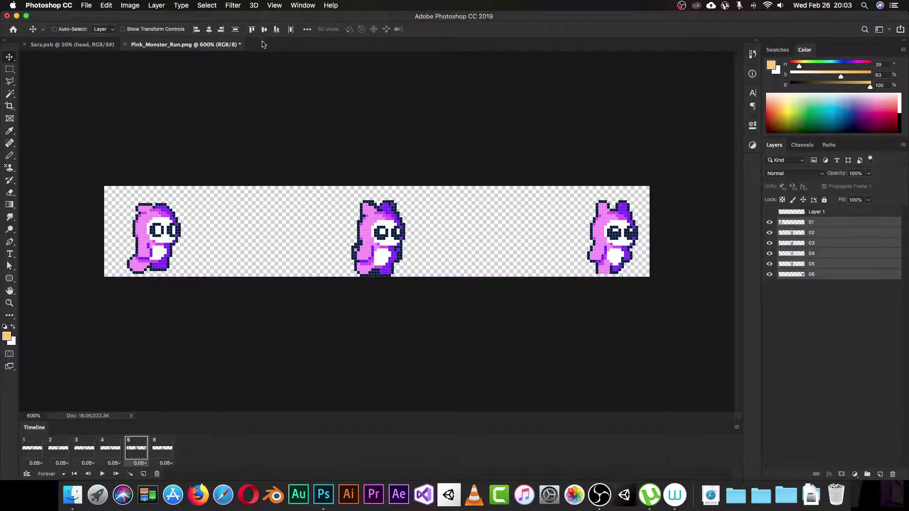
key("super+z")
left_click(307, 29)
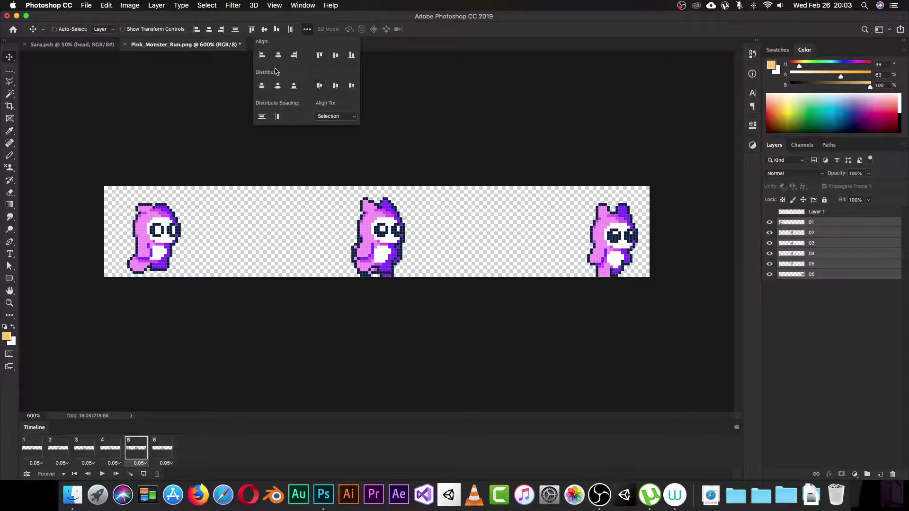
left_click(336, 86)
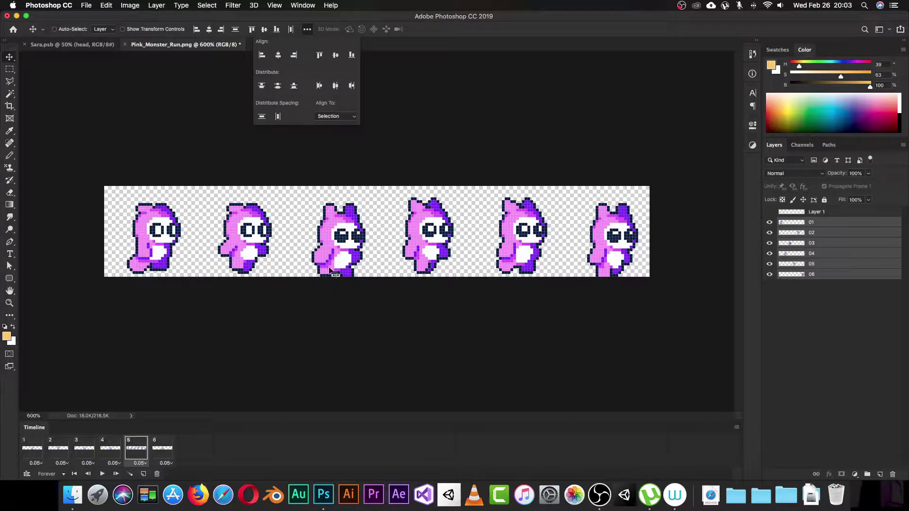
left_click(387, 49)
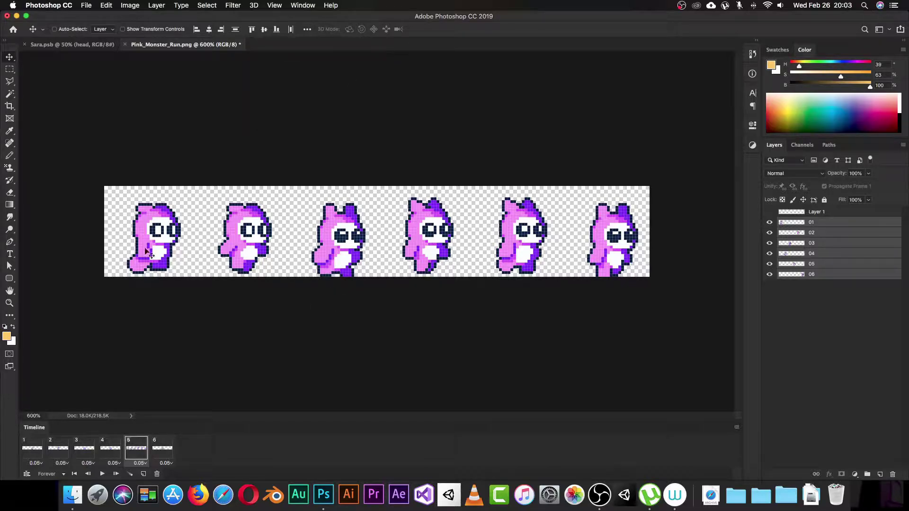